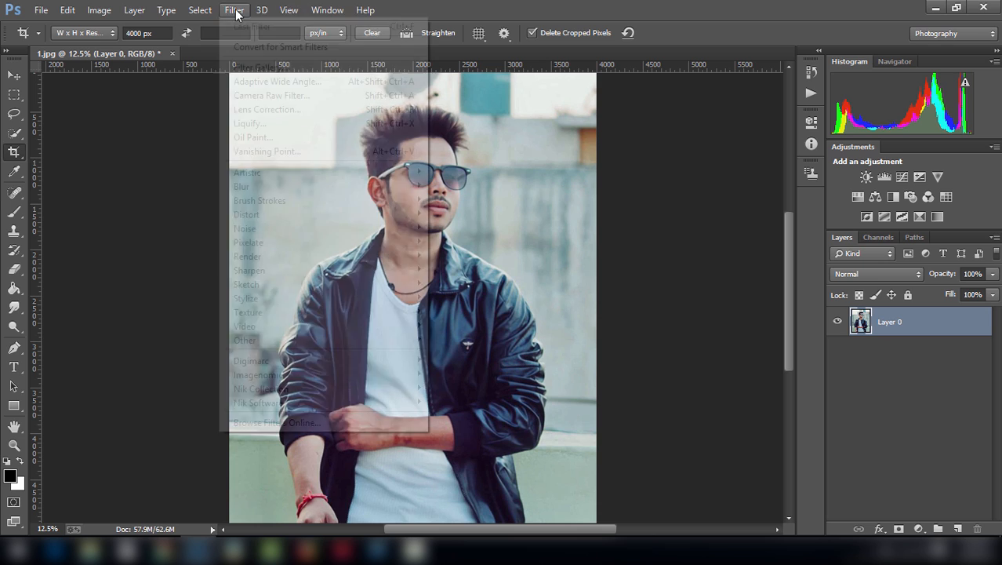
Step: In the Camera Raw filter, set Clarity to +52, Highlights to -100, Shadows to +44, Whites to +1 and Blacks to -28
left_click(260, 96)
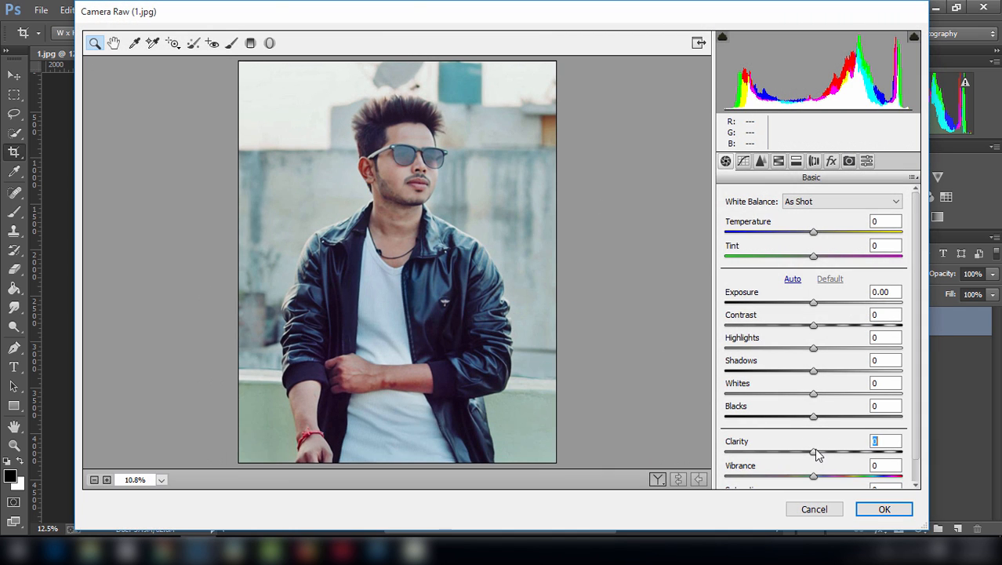
left_click_drag(814, 452, 859, 452)
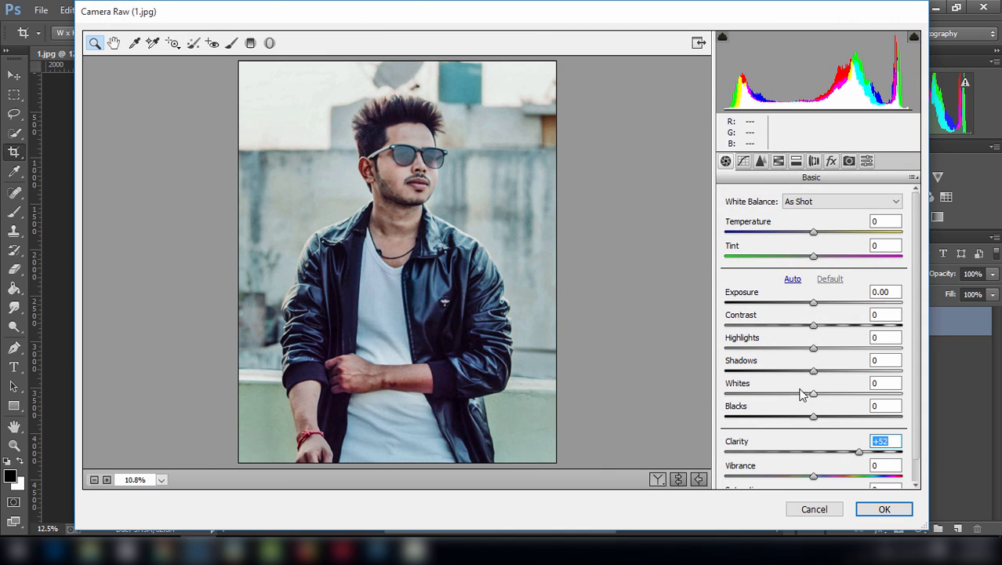
left_click_drag(801, 392, 699, 335)
left_click_drag(813, 415, 789, 408)
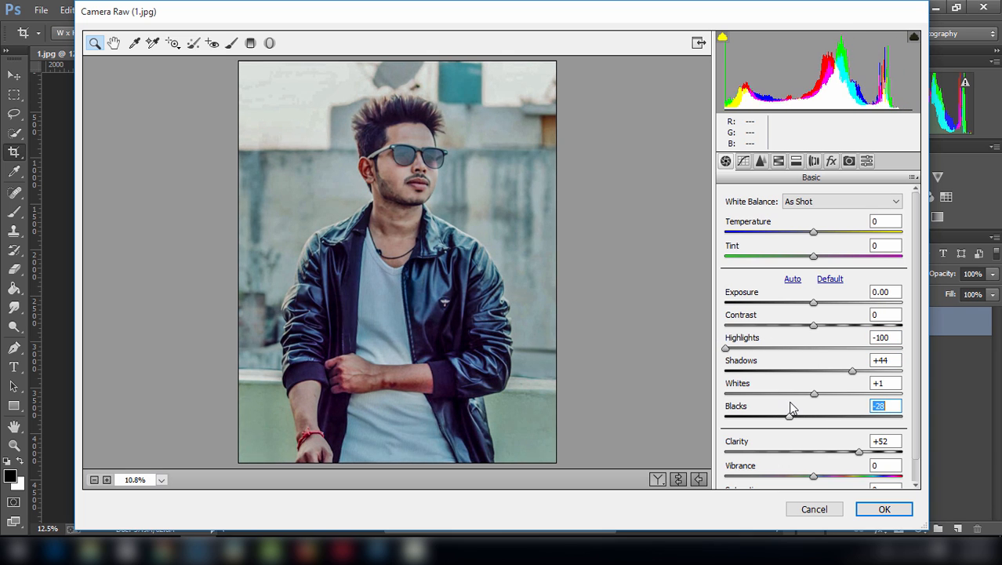
Step: Set Clarity and Vibrance to +35, Exposure to +0.10, Contrast to +6, Temperature to -5 and Tint to -8
left_click_drag(851, 452, 850, 476)
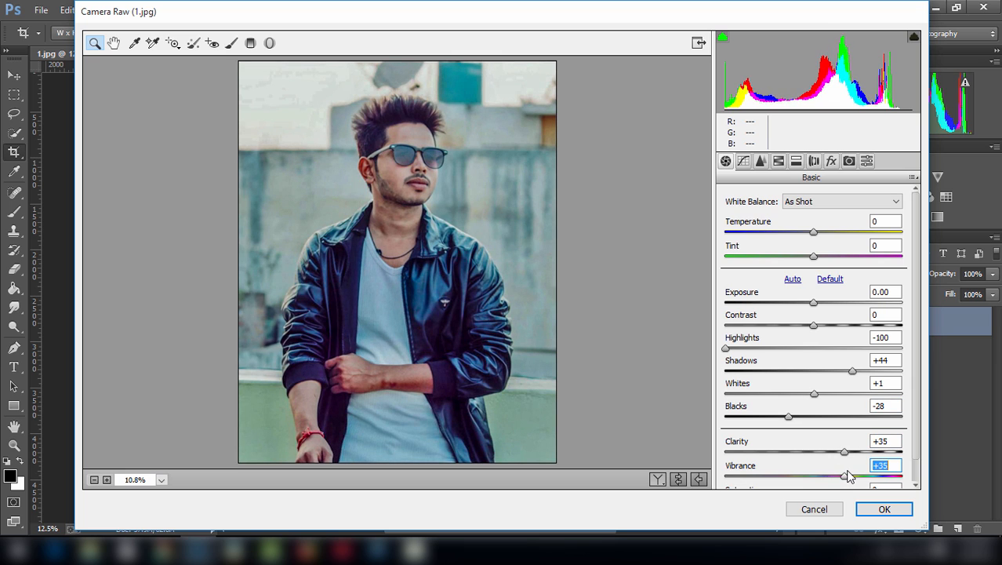
left_click_drag(814, 303, 818, 325)
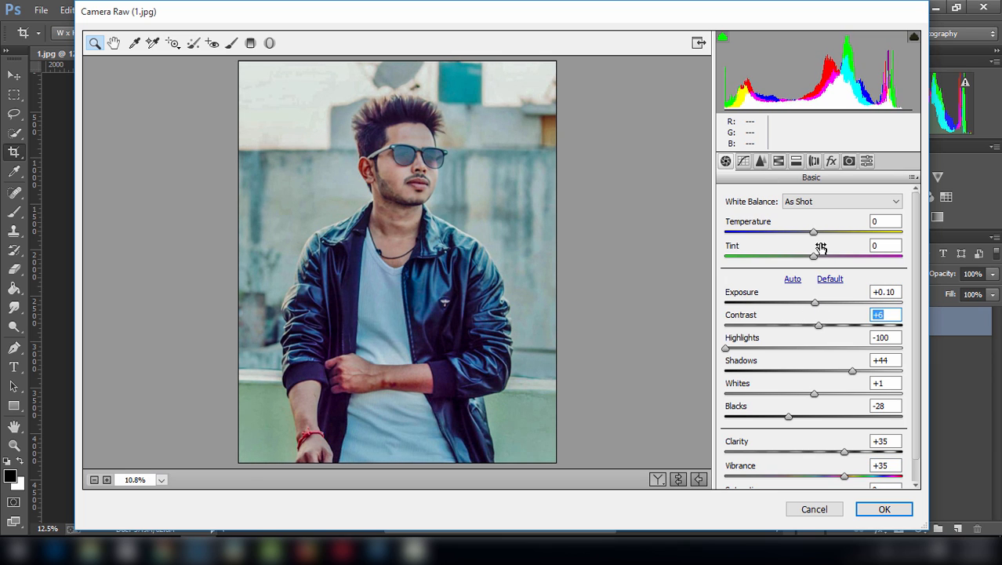
left_click_drag(813, 232, 807, 255)
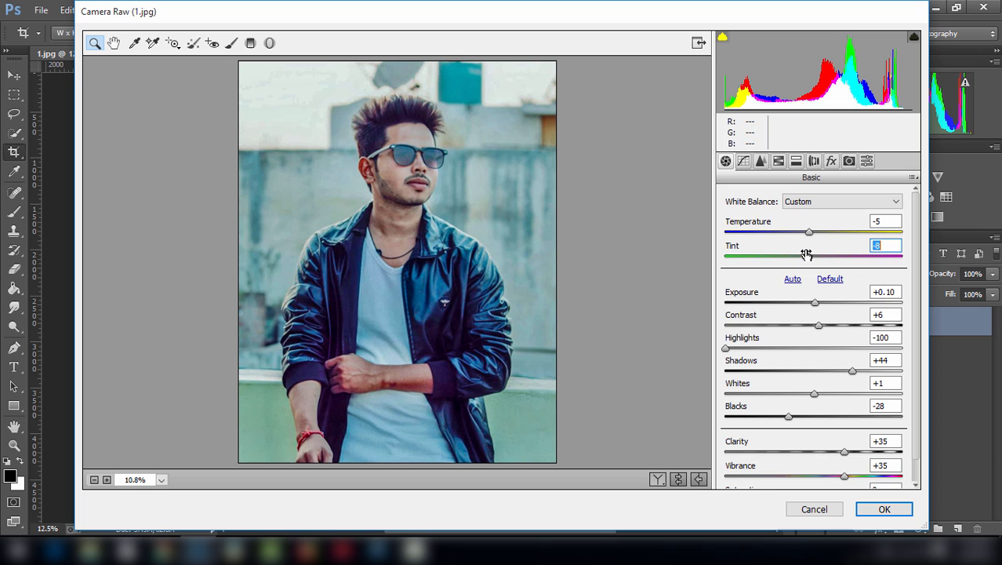
Step: Raise the sharpening amount in the Detail settings
left_click(765, 160)
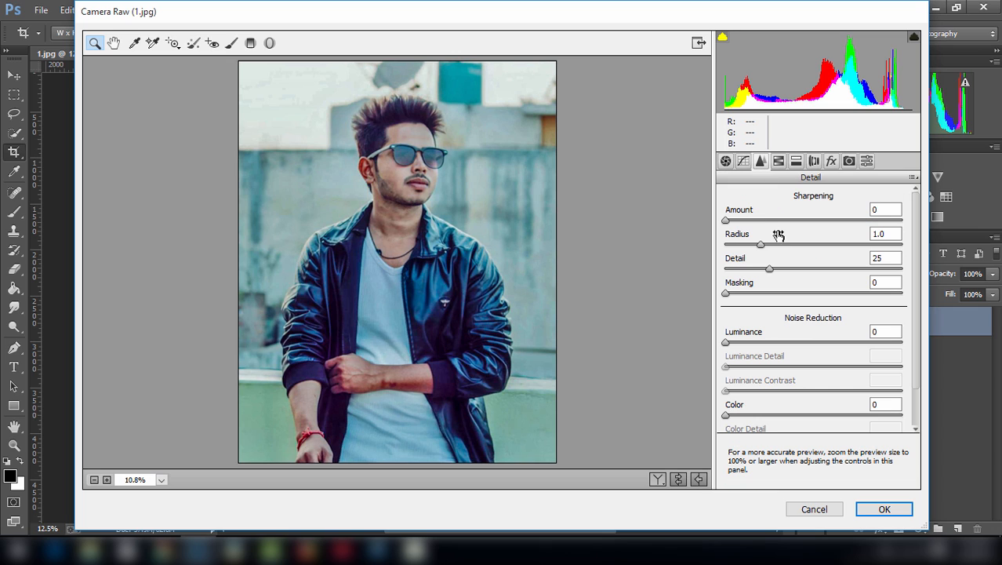
left_click_drag(781, 221, 802, 222)
Step: Set the HSL saturation to +100 for Aquas and +88 for Blues, and the hue to -7 for Blues and -20 for Aquas
left_click(782, 162)
mouse_move(819, 288)
left_mouse_down()
mouse_move(849, 294)
mouse_move(832, 287)
left_mouse_up()
left_click(764, 218)
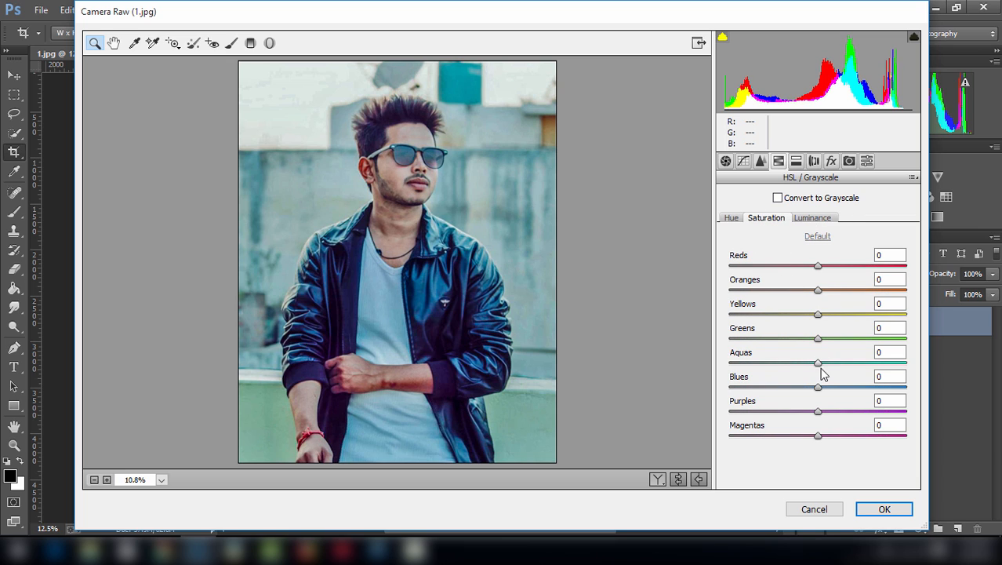
left_click_drag(819, 363, 905, 368)
left_click_drag(819, 387, 879, 382)
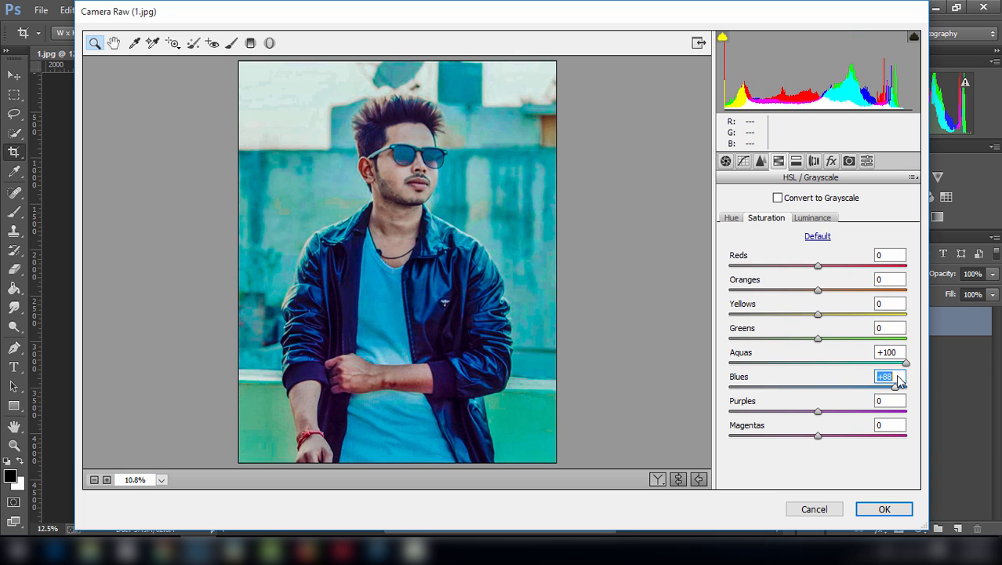
left_click(731, 217)
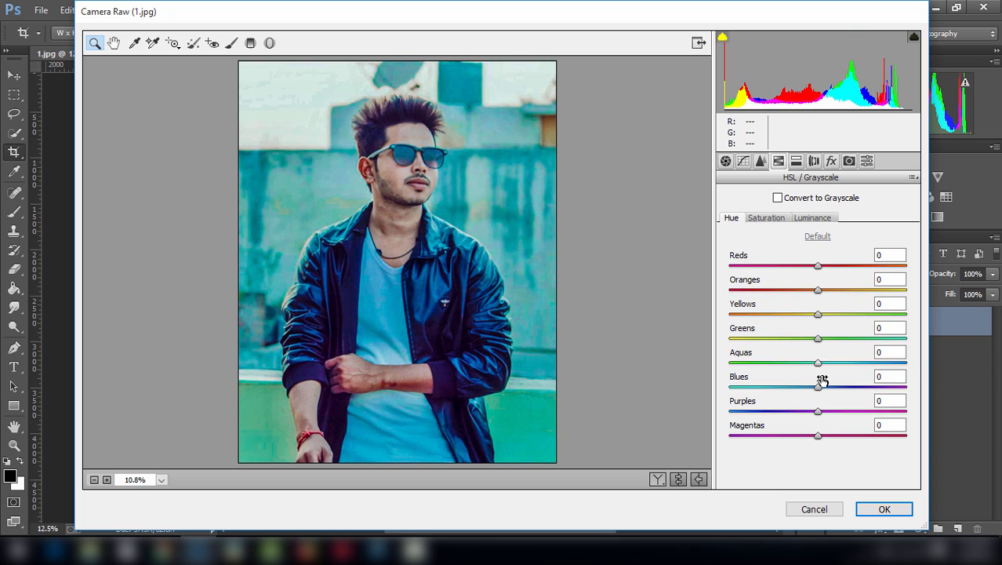
left_click_drag(819, 387, 802, 360)
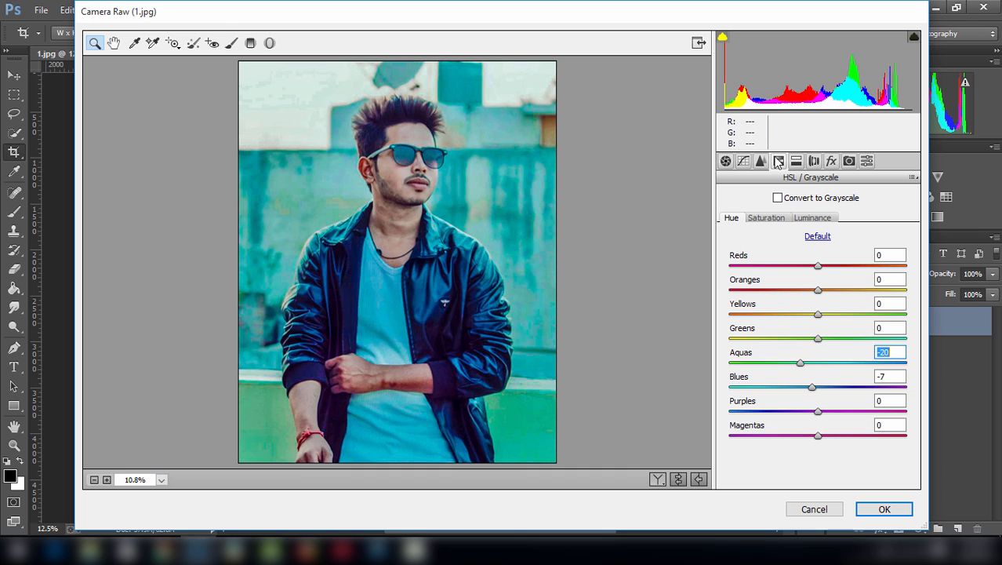
left_click(745, 161)
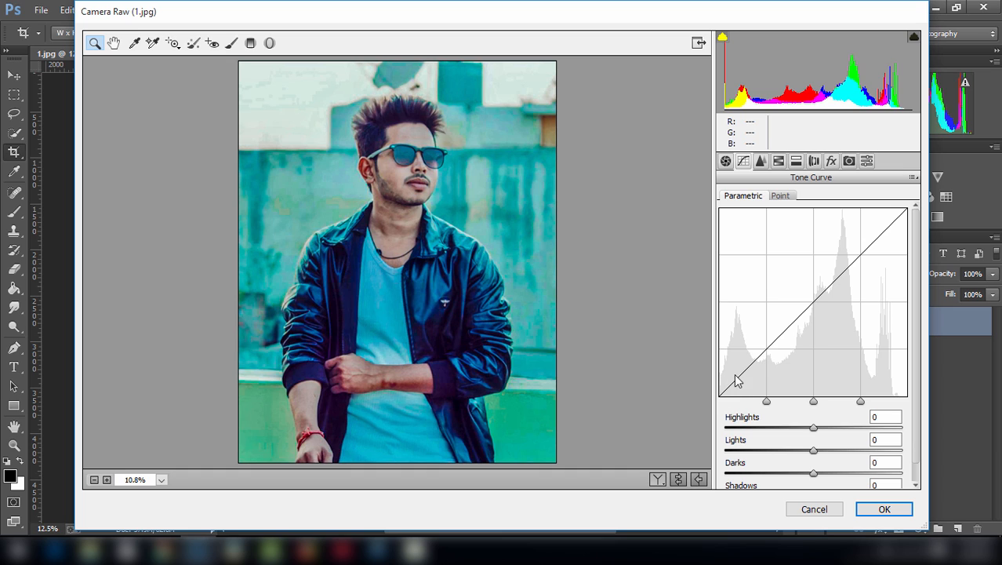
left_click_drag(767, 401, 766, 400)
Step: Add a Highlight Priority post-crop vignette with an amount of -22 and apply the Camera Raw adjustments
left_click(832, 161)
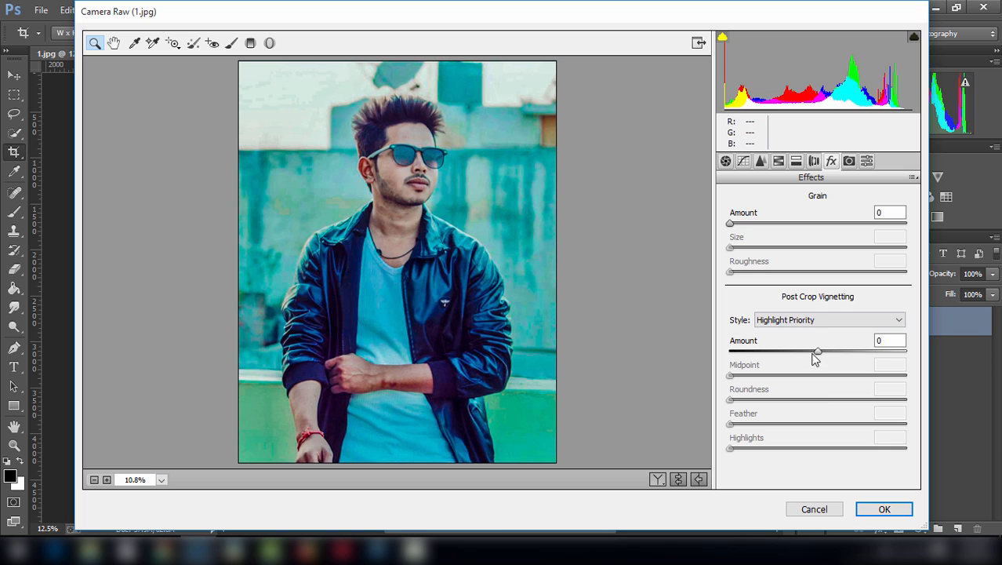
left_click(811, 320)
left_click(811, 329)
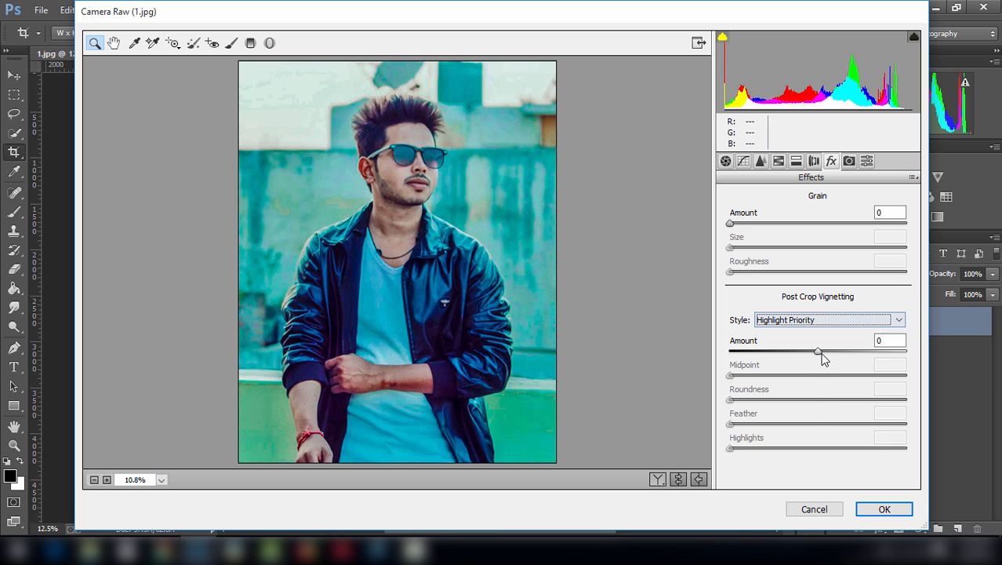
left_click_drag(823, 357, 804, 355)
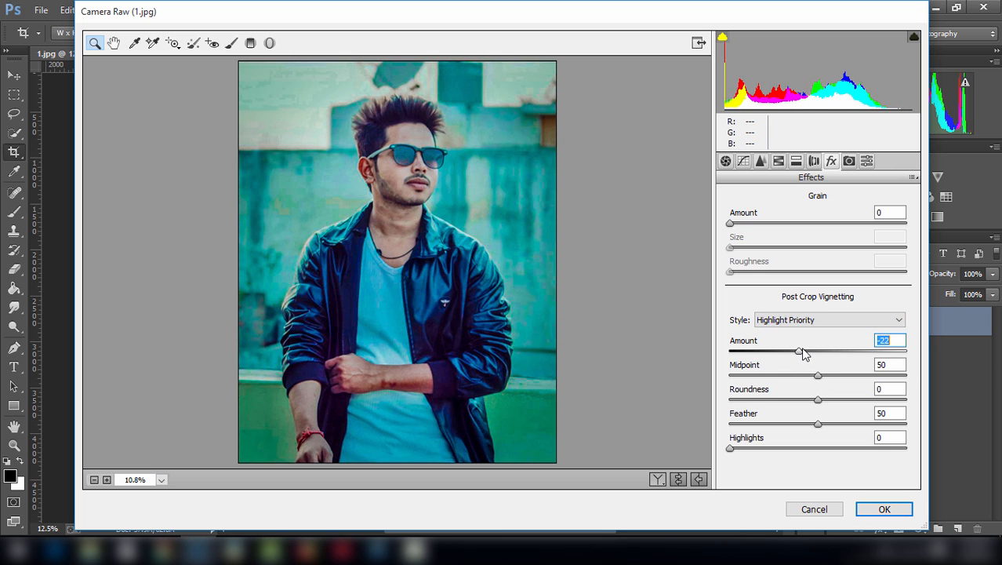
left_click(884, 509)
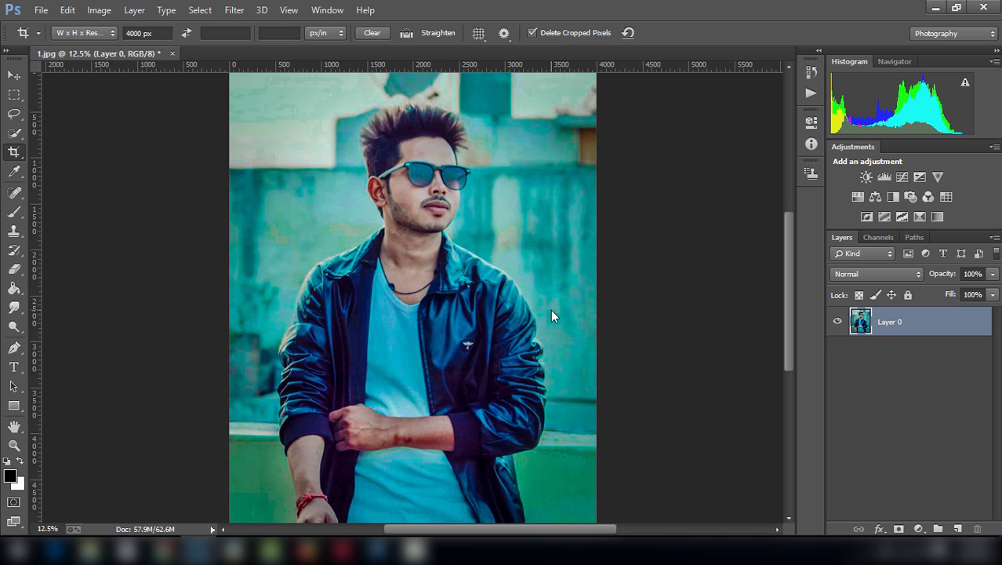
Step: Examine the color-graded photo as a whole, and inspect the face and jacket up close
key("ctrl+minus")
key("ctrl+minus")
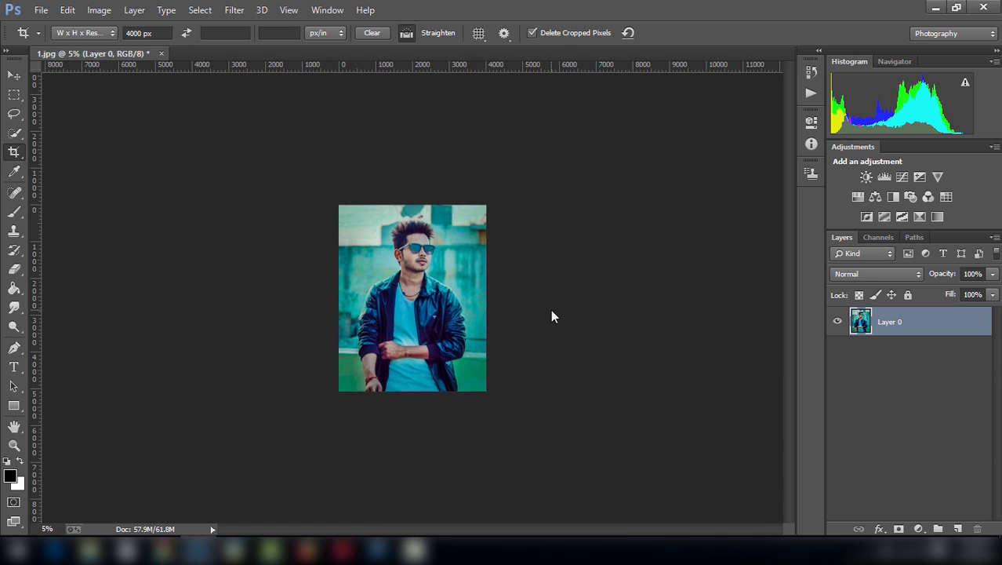
key("ctrl+plus")
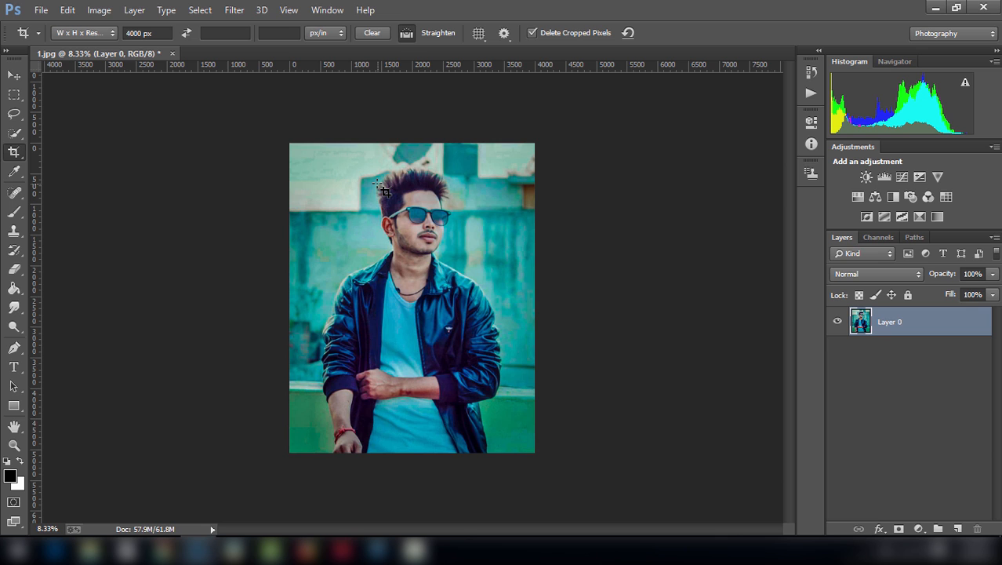
key("ctrl+plus")
key("ctrl+plus")
key("ctrl+plus")
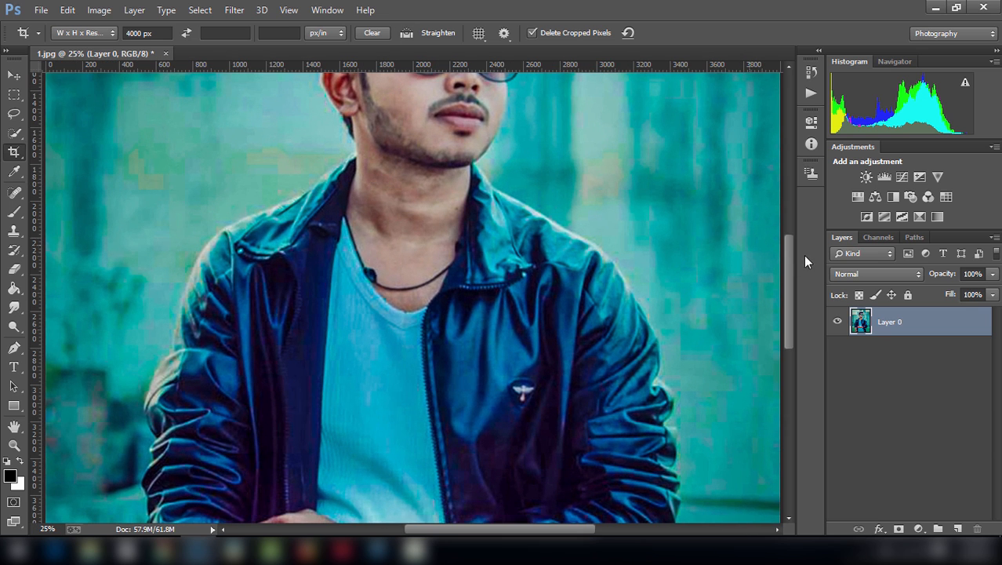
left_click_drag(792, 256, 787, 216)
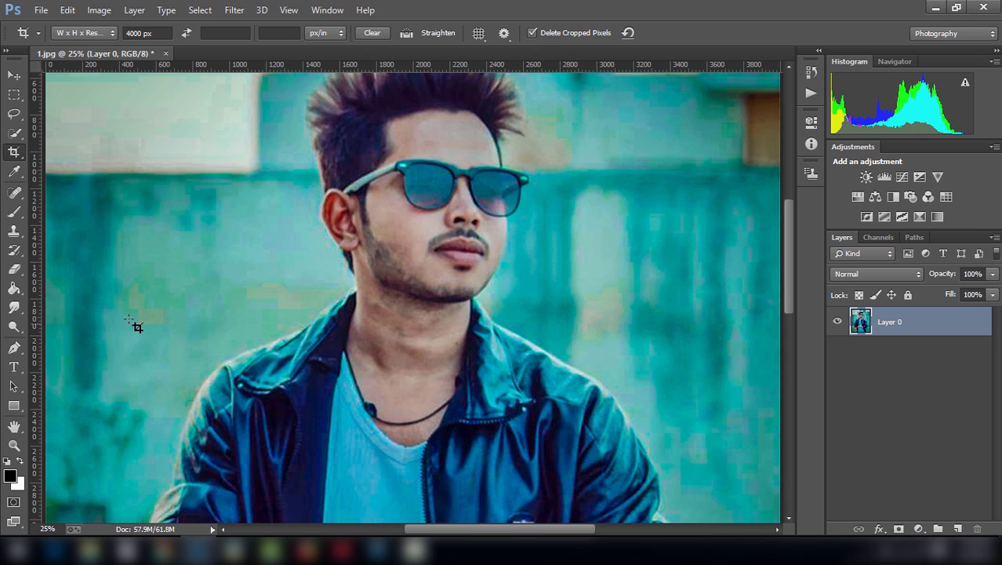
Step: Try to heal the cheek skin beside the sunglasses with the Spot Healing Brush set to Proximity Match
left_click(15, 307)
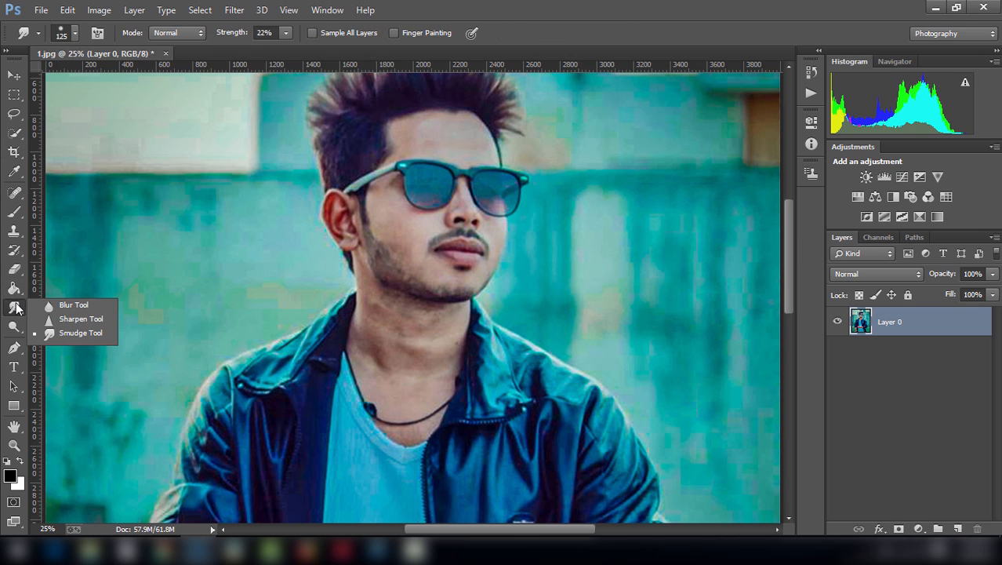
left_click(17, 193)
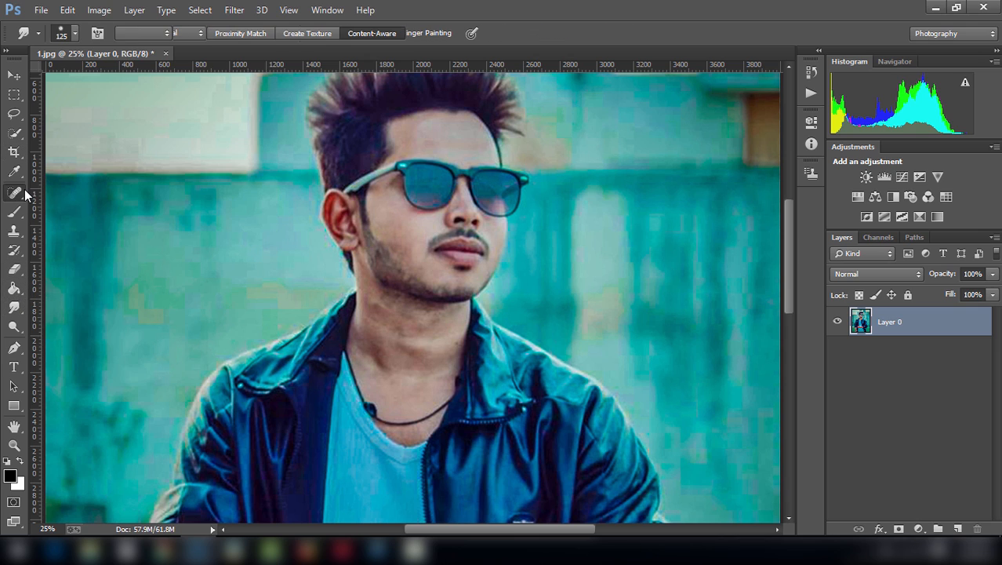
left_click(71, 192)
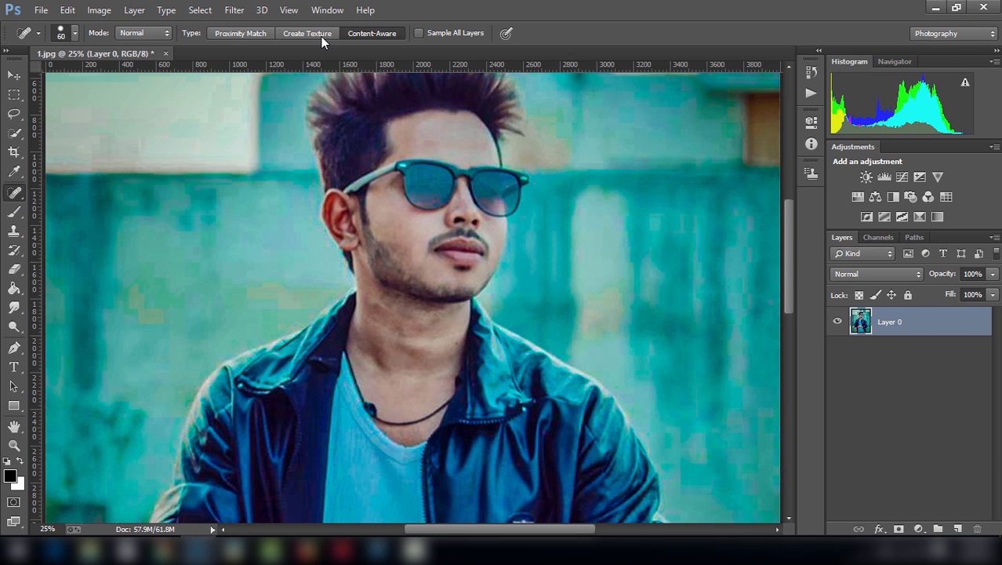
left_click(263, 37)
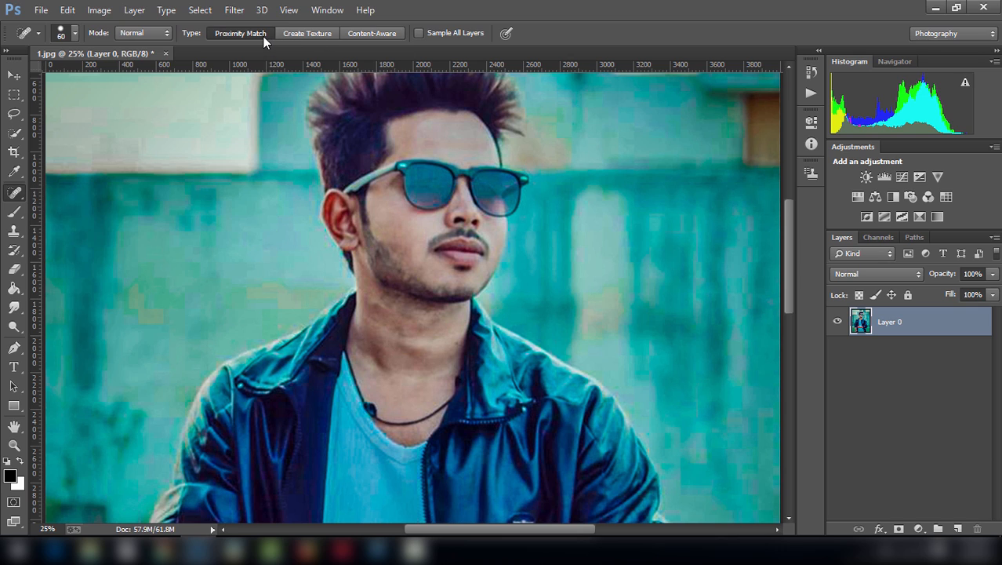
left_click_drag(394, 205, 386, 190)
Step: Undo the healing stroke on the cheek beside the sunglasses
left_click(68, 10)
left_click(117, 37)
left_click(68, 9)
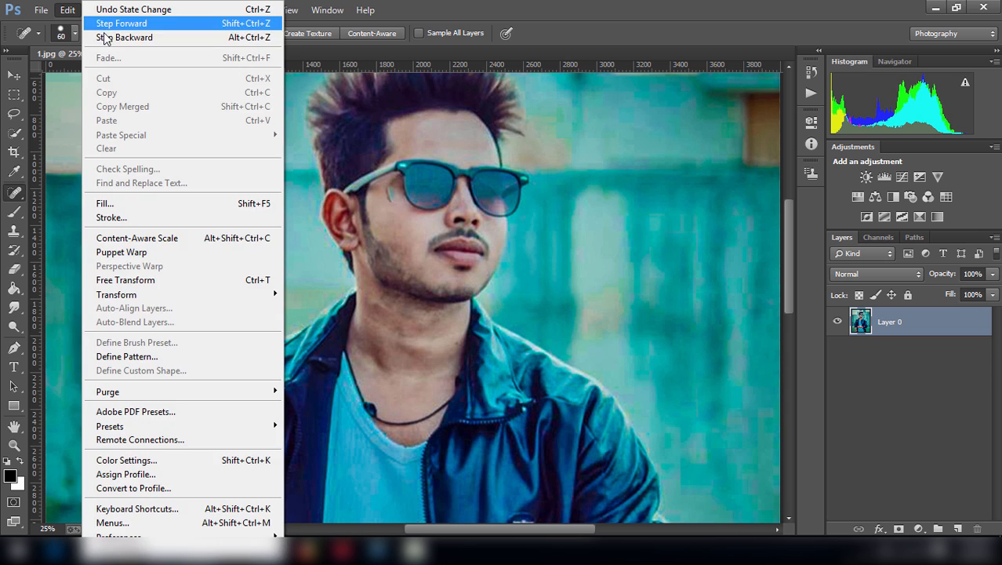
left_click(105, 37)
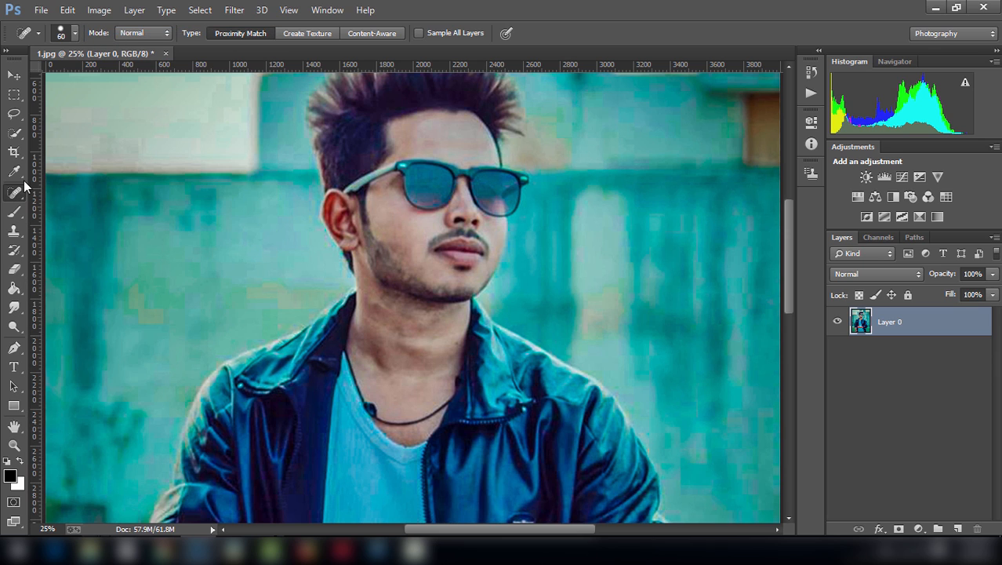
Step: Heal the blemish on the cheek with the Spot Healing Brush in Content-Aware mode, using a 35 px brush
left_click(375, 34)
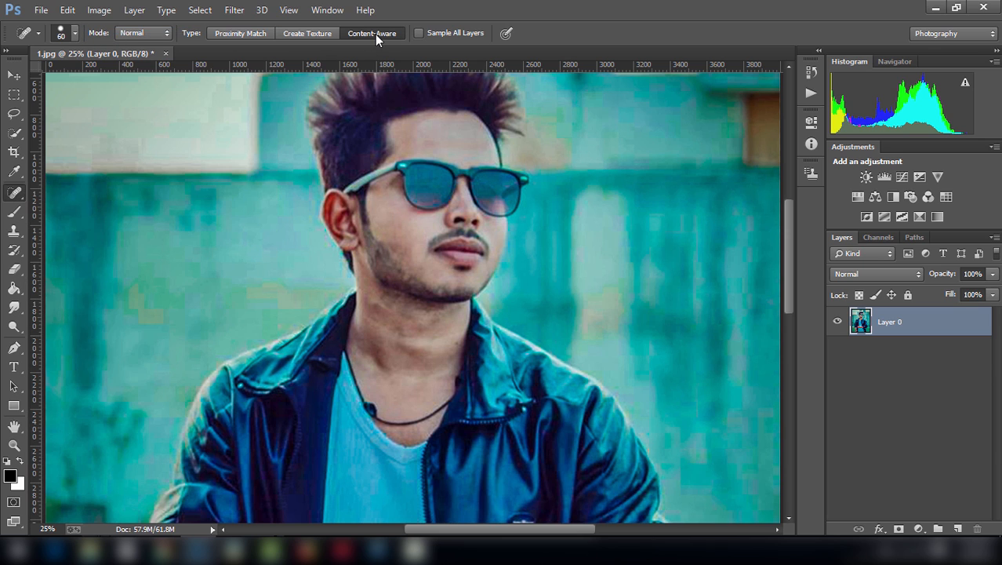
key("ctrl+plus")
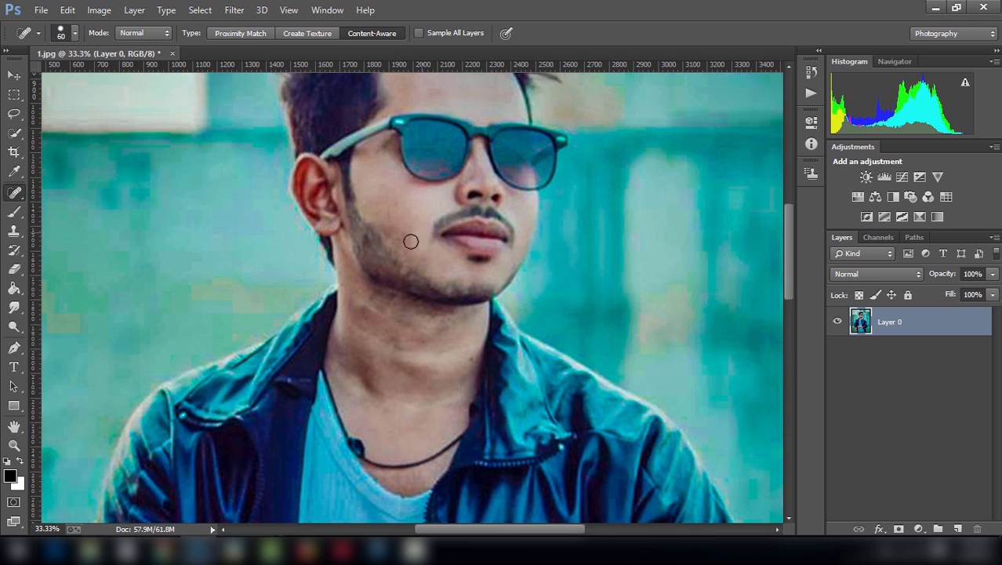
key("bracketleft")
key("bracketleft")
left_click_drag(392, 228, 399, 232)
Step: Smooth the facial skin with the Smudge tool at 22% strength, using the 65 textured brush preset resized to 80 px
left_click_drag(788, 236, 783, 203)
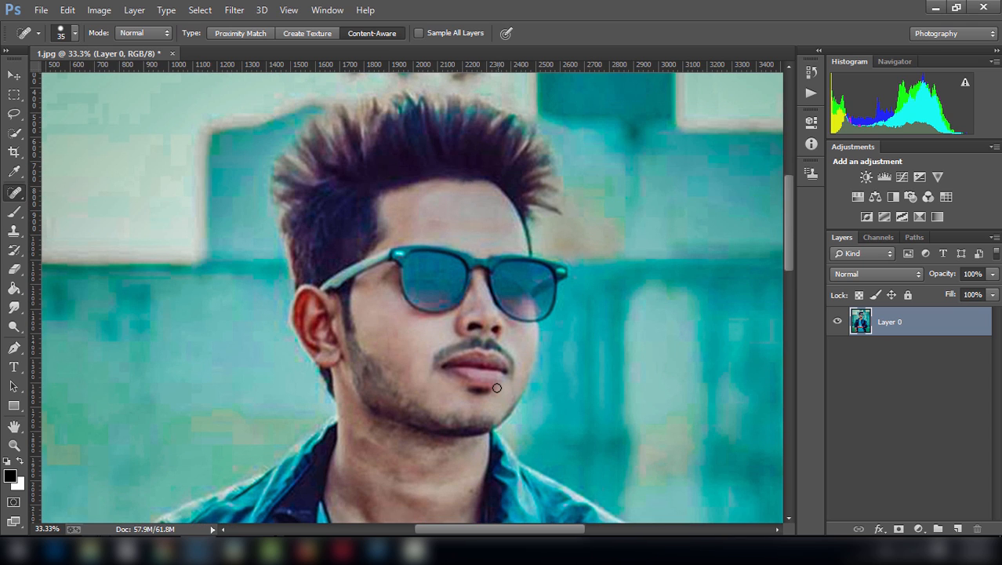
right_click(15, 308)
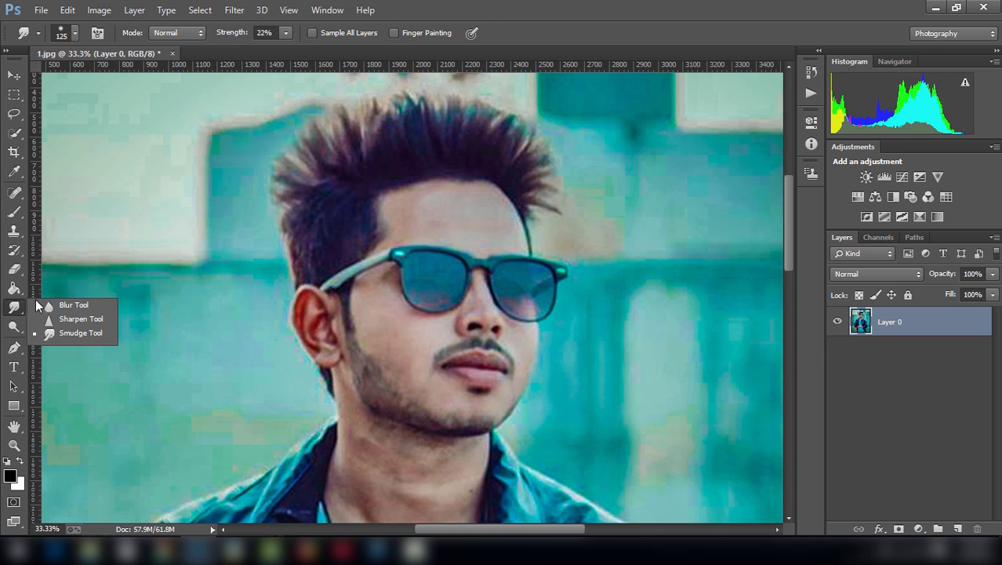
left_click(79, 330)
left_click(72, 34)
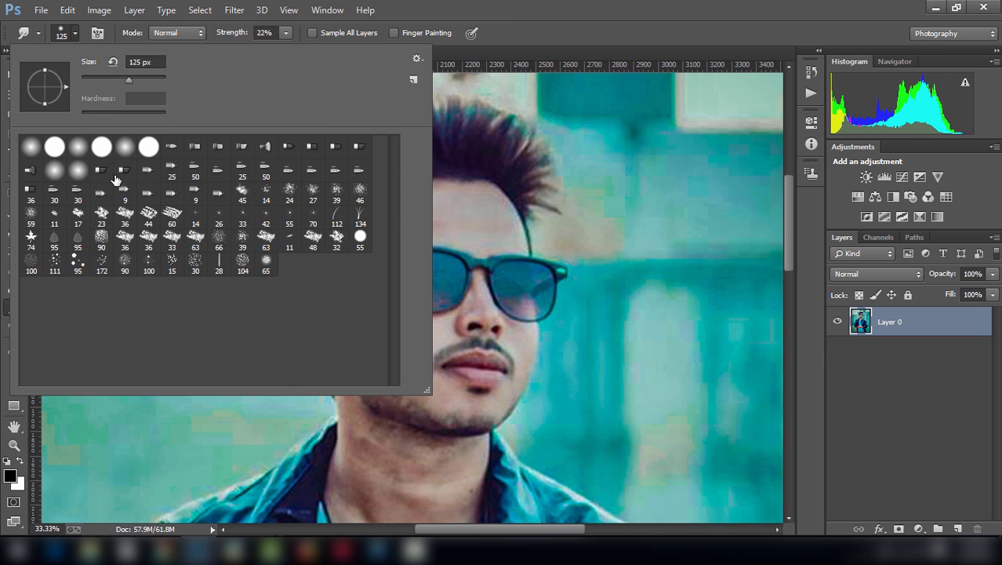
double_click(266, 264)
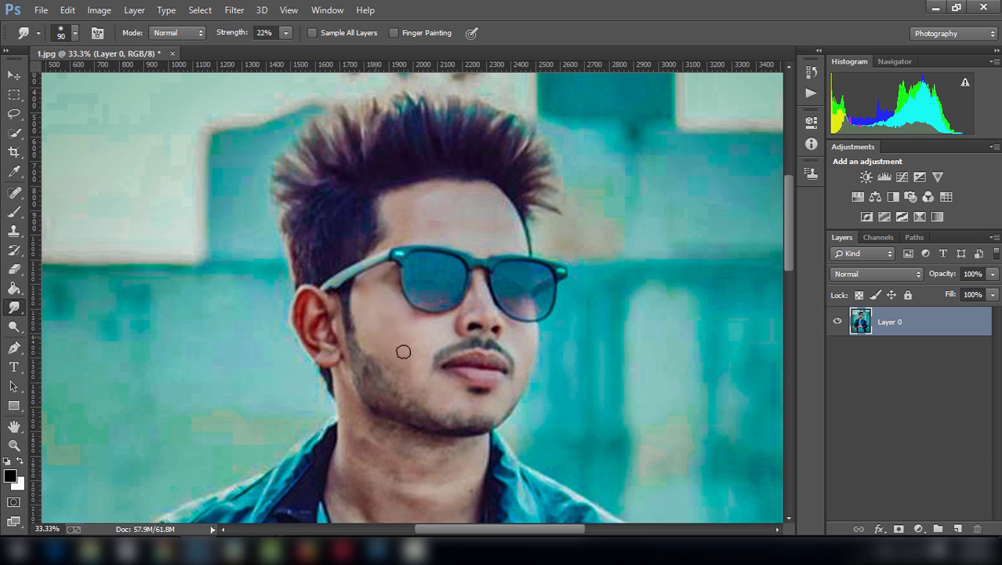
key("bracketright")
key("bracketleft")
key("bracketleft")
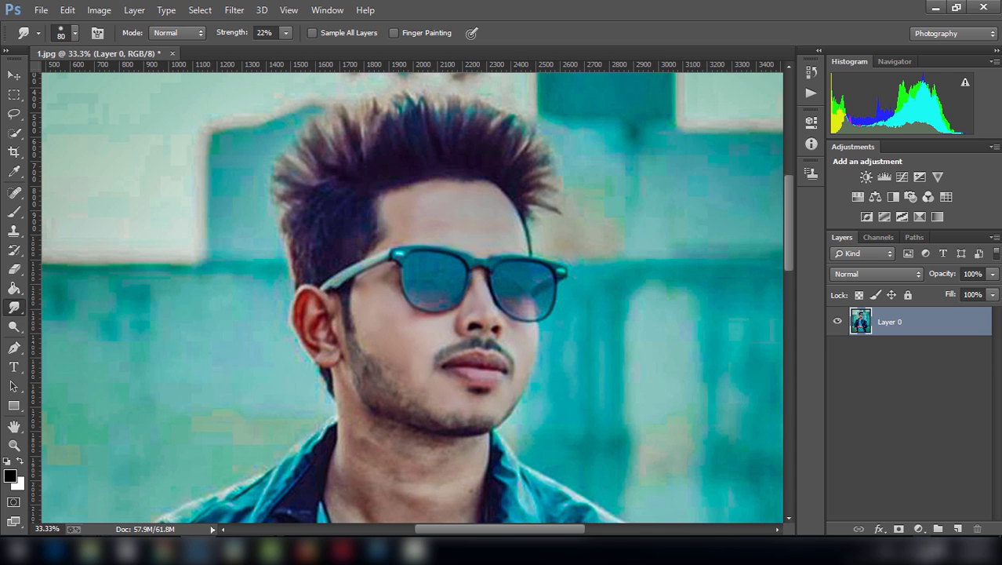
left_click(938, 528)
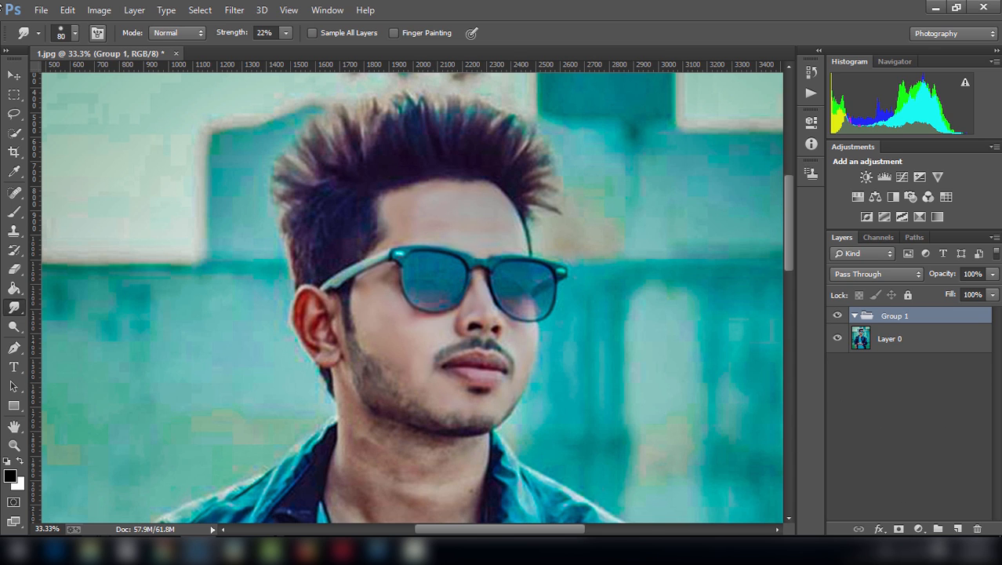
left_click(68, 9)
left_click(157, 35)
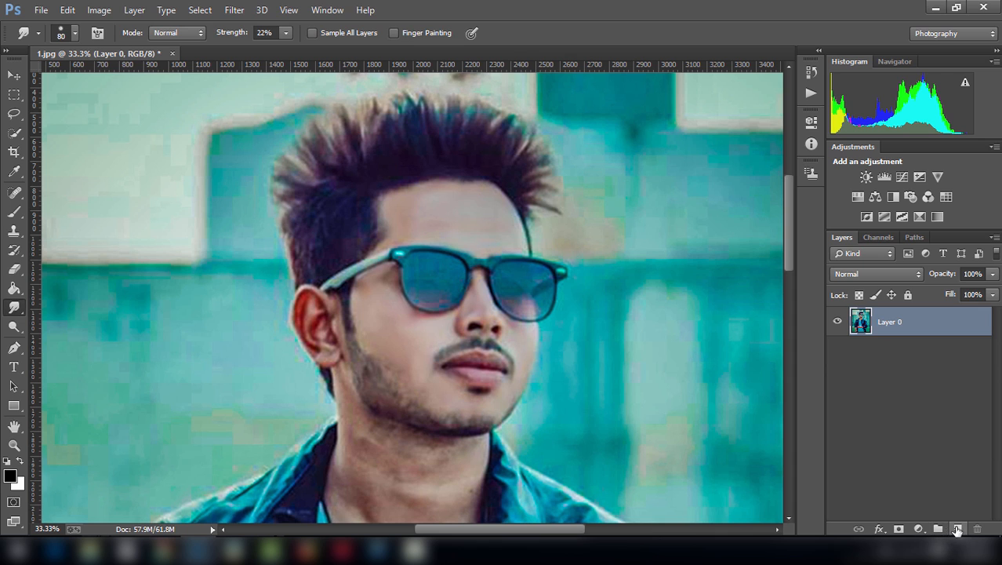
Step: Add a new layer above the photo and set the foreground color to the pink #dd1a5d
left_click(958, 529)
left_click(13, 475)
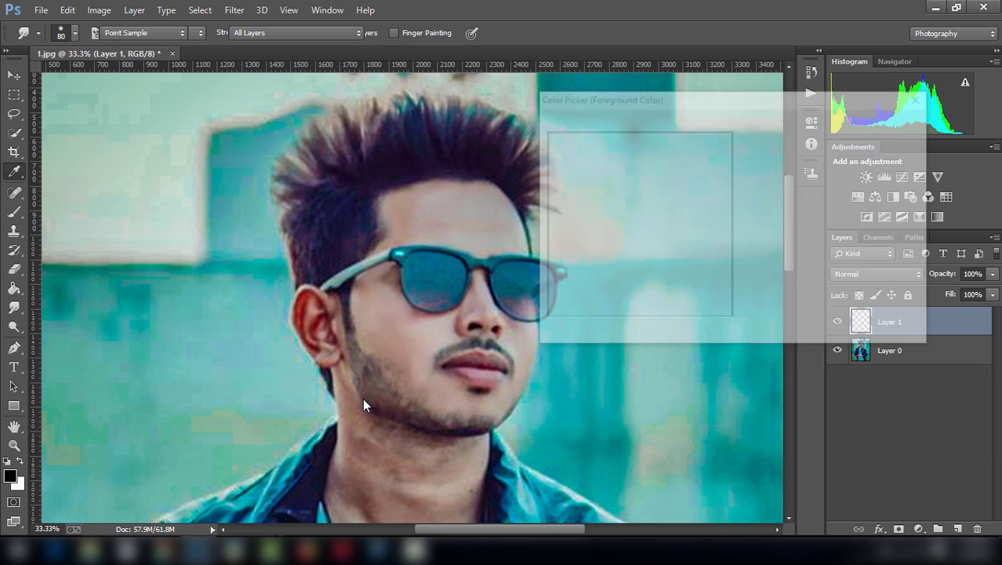
left_click(486, 369)
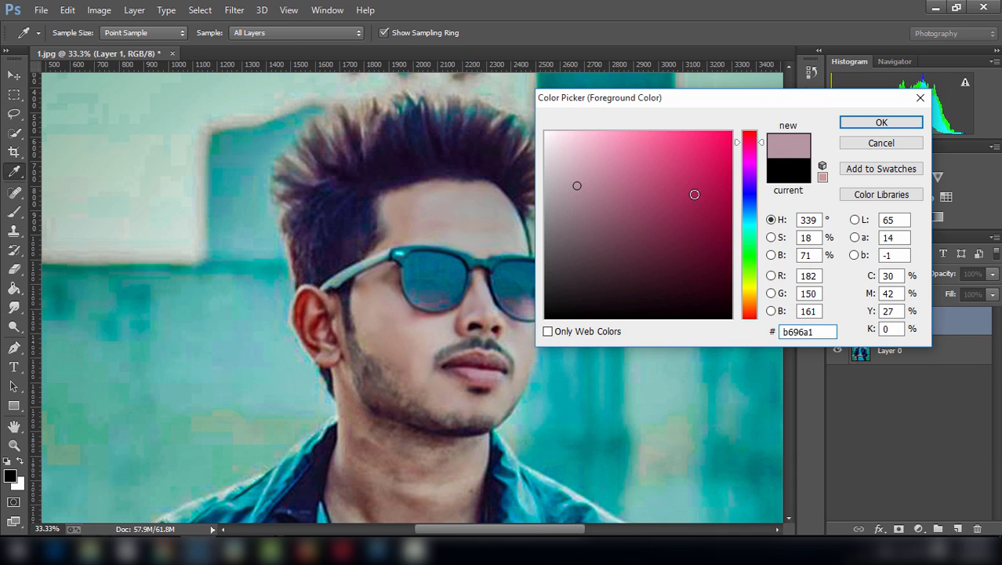
left_click(710, 156)
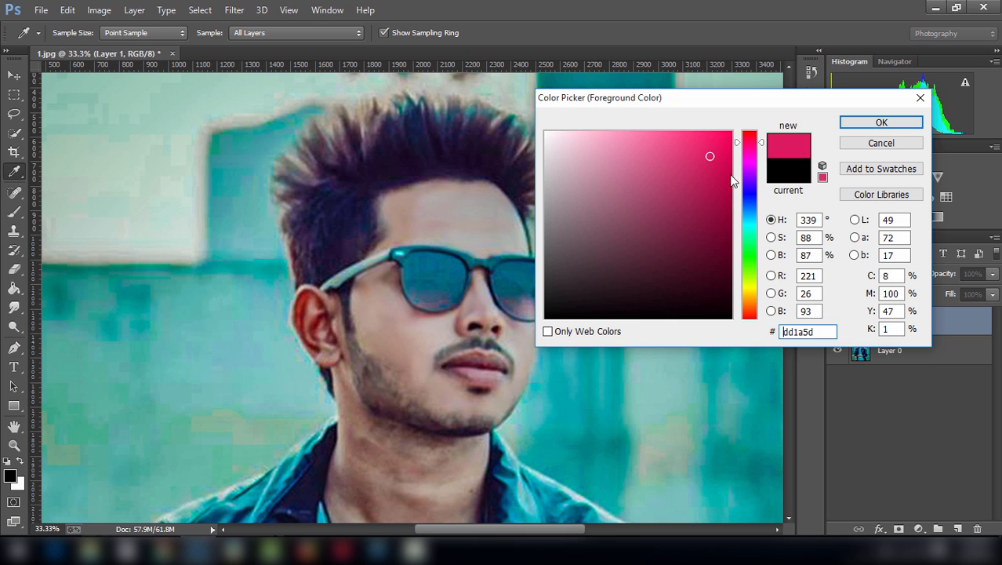
left_click(850, 126)
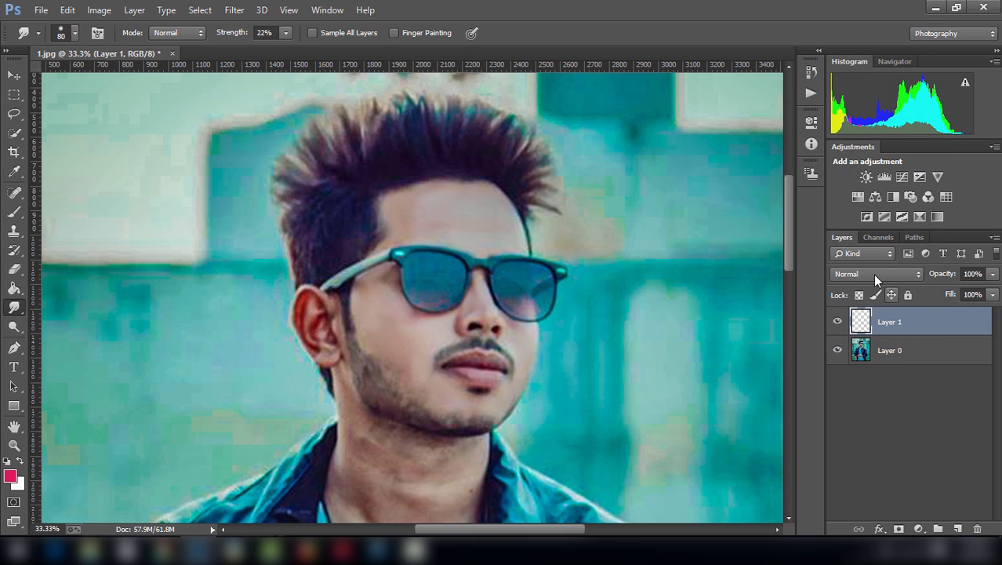
Step: Paint the lips pink with the Brush on the new layer in Overlay mode, and lower that layer's opacity to 22%
left_click(873, 273)
left_click(844, 185)
left_click(14, 211)
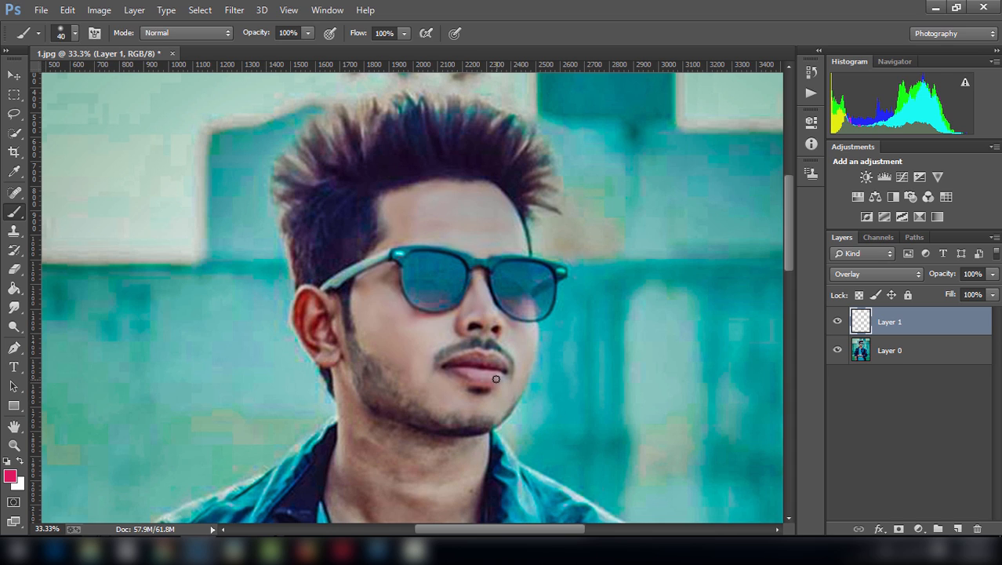
left_click_drag(494, 376, 469, 373)
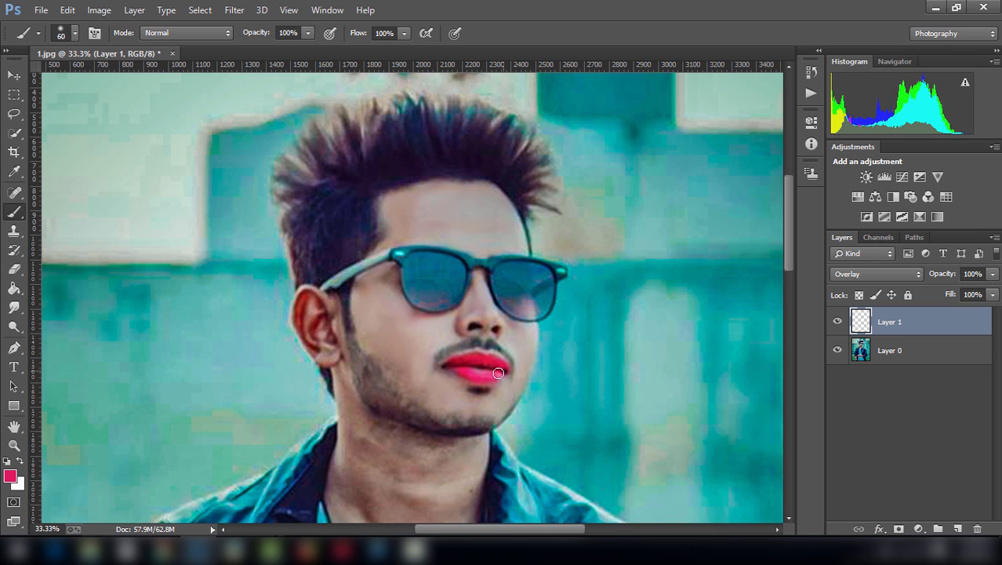
left_click(992, 274)
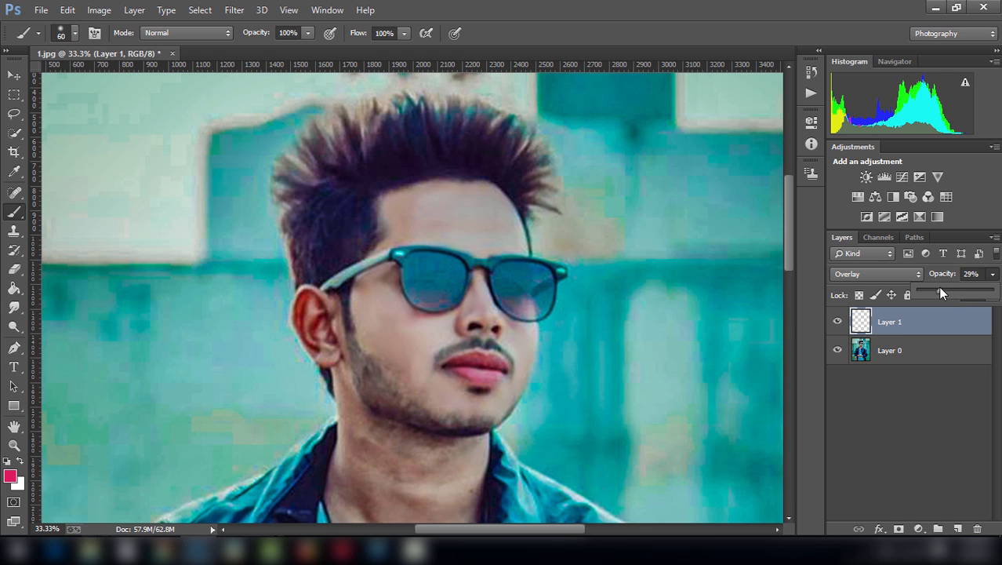
mouse_move(949, 287)
left_mouse_down()
mouse_move(922, 287)
mouse_move(935, 291)
left_mouse_up()
Step: Sample the mustache's dark grey #53535e as the foreground color and return to the Brush tool
left_click(10, 475)
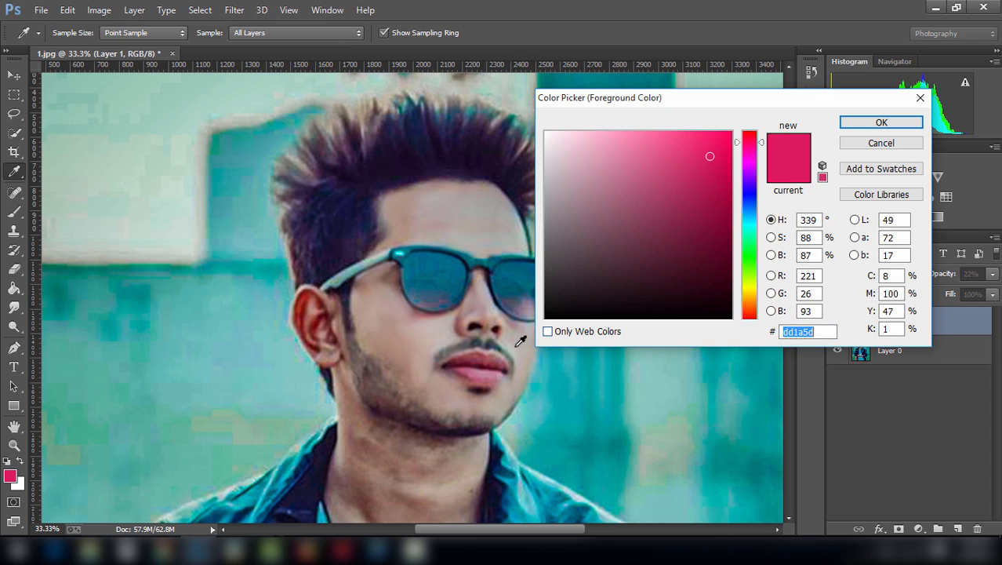
left_click(466, 340)
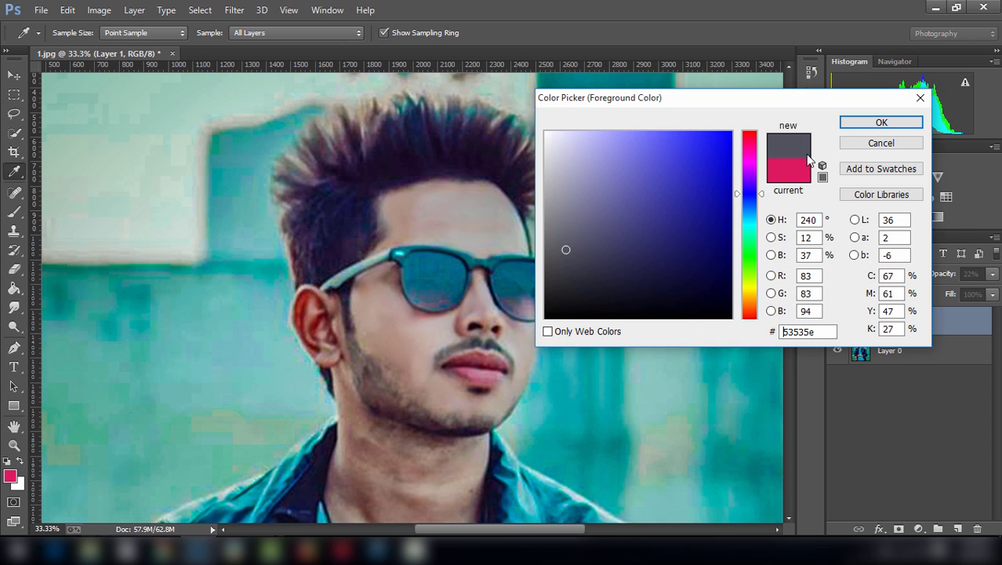
left_click(862, 126)
key("b")
Step: Add another new layer on top and set its blend mode to Overlay
left_click(960, 527)
left_click(875, 274)
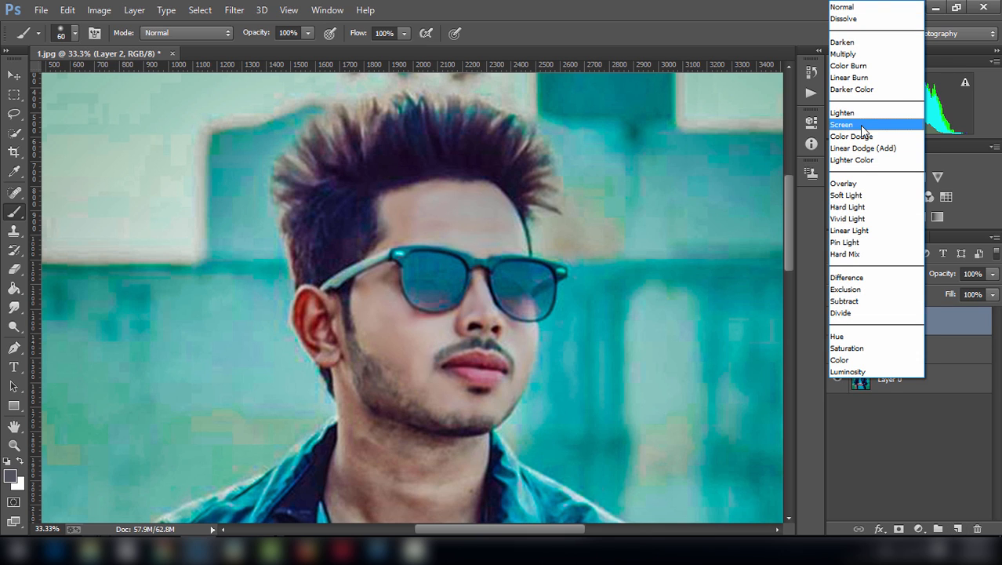
left_click(855, 185)
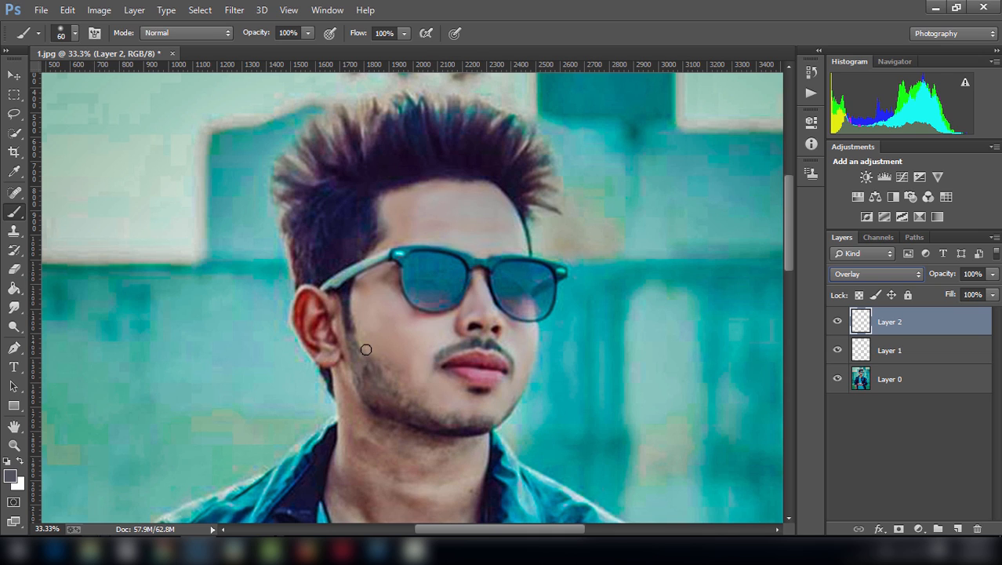
Step: Darken the beard along the jaw and chin with the Brush at 97 px, reducing it to 50 px near the chin
left_click(74, 33)
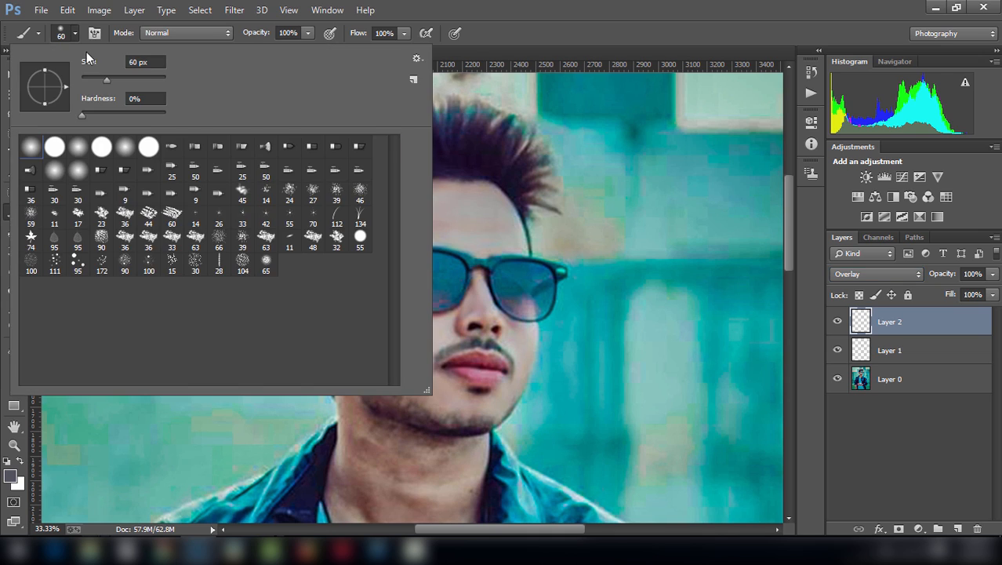
left_click_drag(107, 81, 122, 81)
left_click(633, 186)
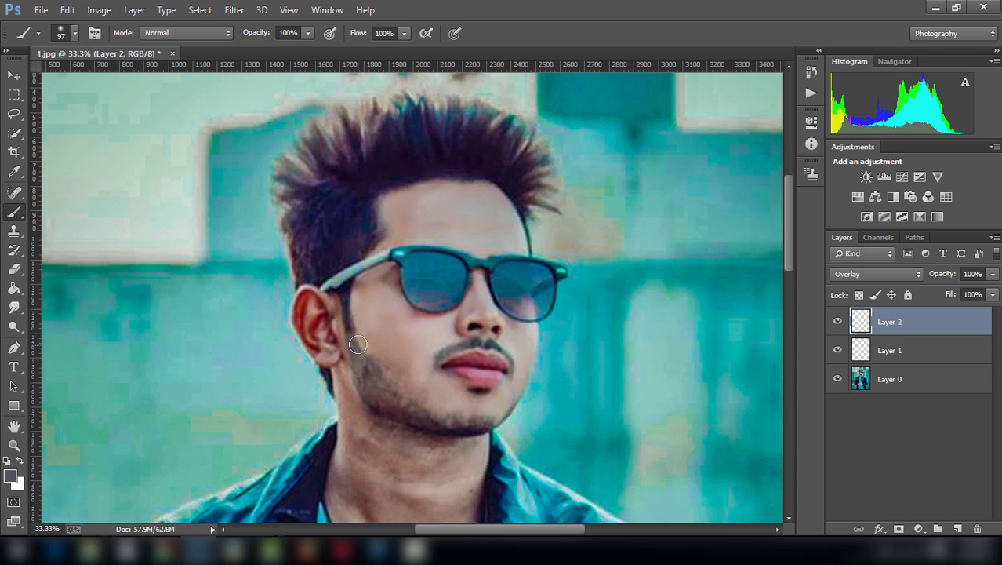
mouse_move(357, 348)
left_mouse_down()
mouse_move(382, 399)
mouse_move(406, 409)
mouse_move(372, 375)
mouse_move(410, 409)
mouse_move(466, 427)
mouse_move(371, 379)
mouse_move(344, 318)
mouse_move(381, 402)
mouse_move(435, 430)
mouse_move(372, 406)
mouse_move(462, 424)
mouse_move(495, 423)
mouse_move(516, 406)
mouse_move(491, 425)
left_mouse_up()
key("bracketleft")
key("bracketleft")
key("bracketleft")
key("bracketleft")
key("bracketleft")
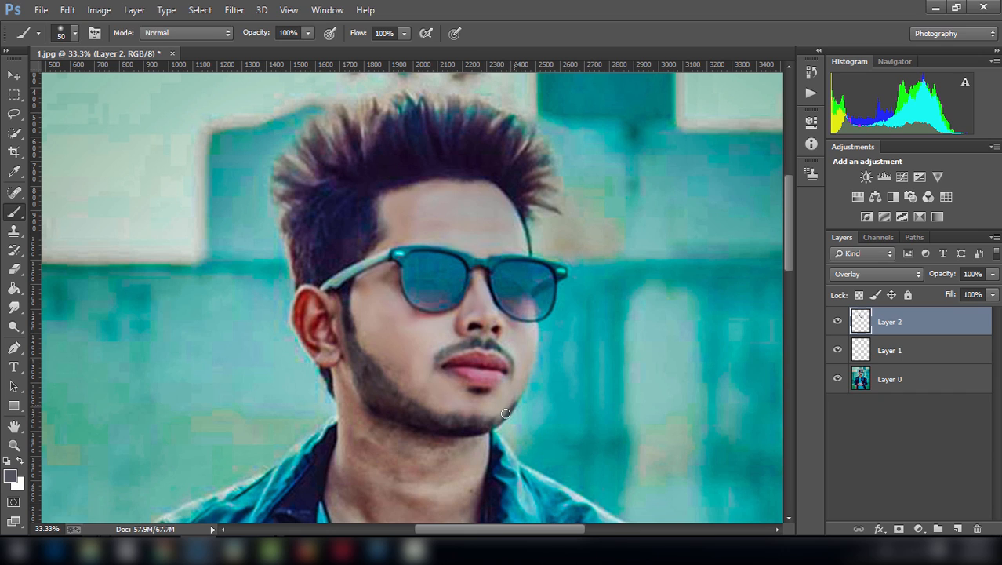
Step: Lower the opacity of the beard layer to 75%
left_click(993, 273)
mouse_move(973, 296)
left_mouse_down()
mouse_move(961, 290)
mouse_move(977, 295)
left_mouse_up()
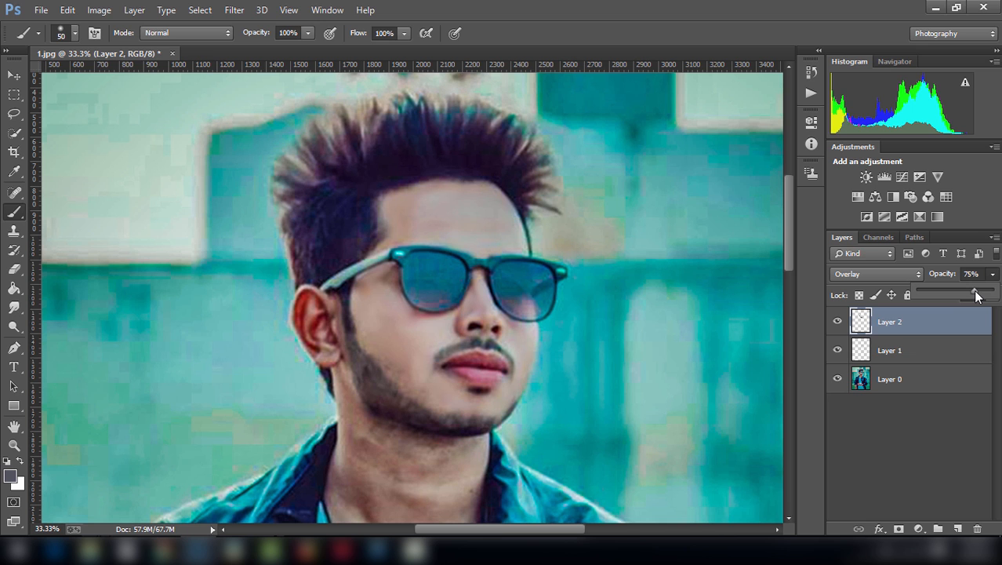
key("ctrl+minus")
key("ctrl+minus")
key("ctrl+minus")
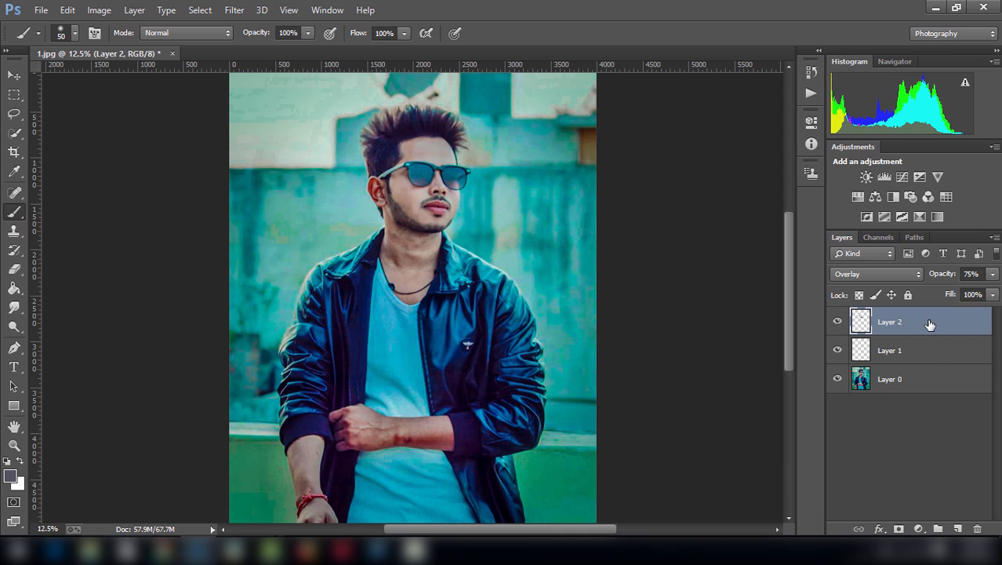
Step: Toggle the lip color layer off and on to compare, and set its opacity to 23%
left_click(900, 353)
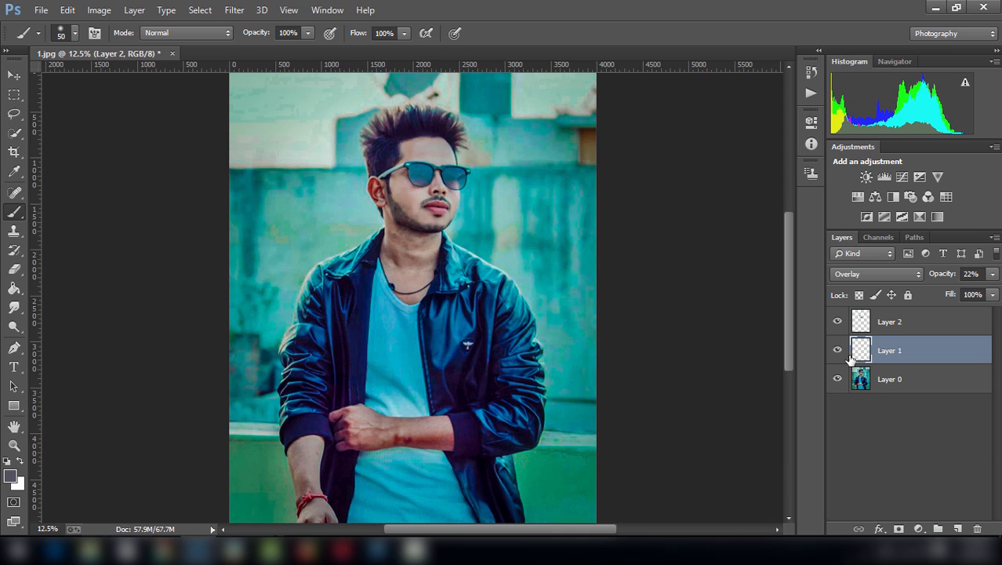
left_click(839, 352)
left_click(839, 353)
left_click(993, 275)
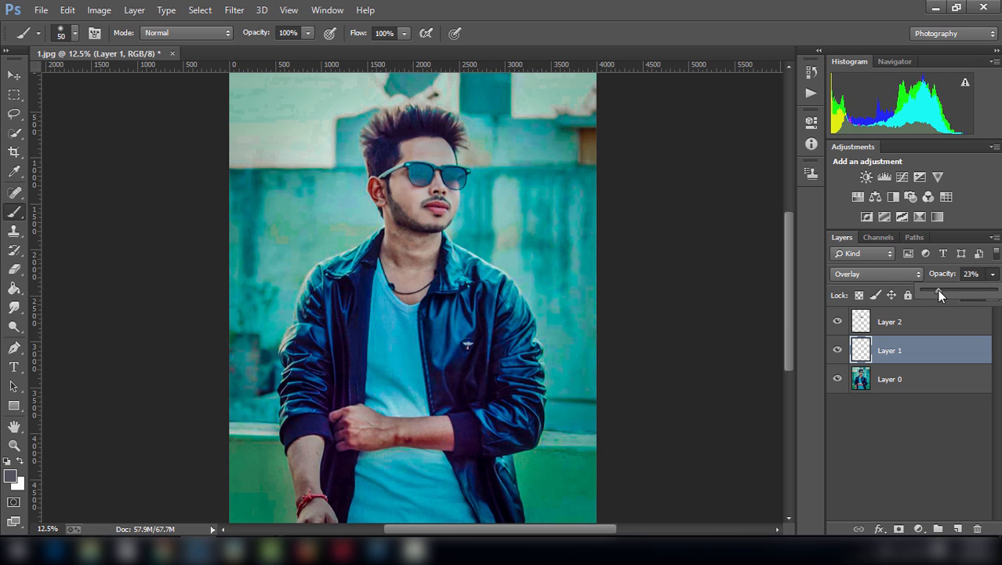
Step: Select the photo layer and enlarge the Spot Healing Brush to 60 px
left_click(920, 380)
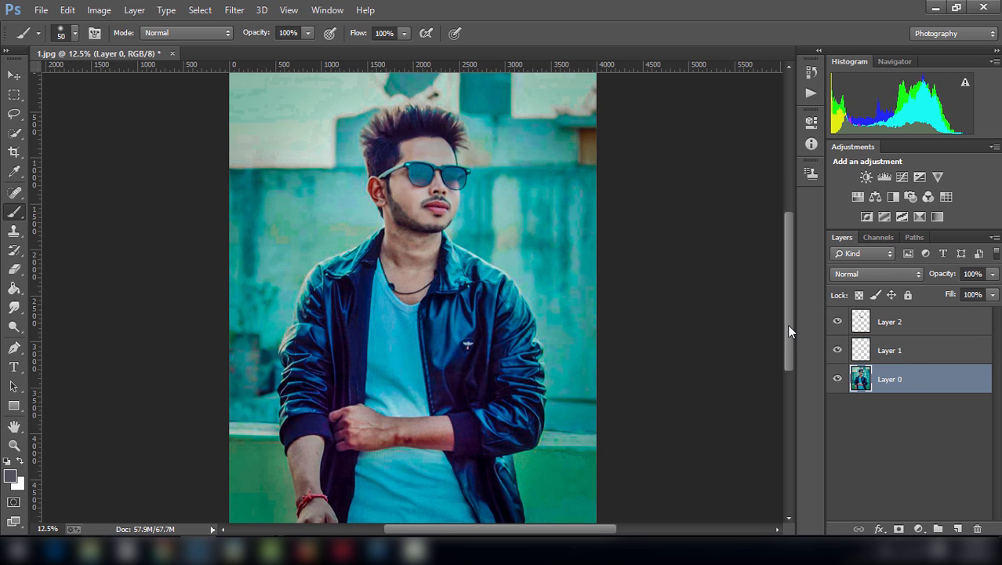
key("ctrl+plus")
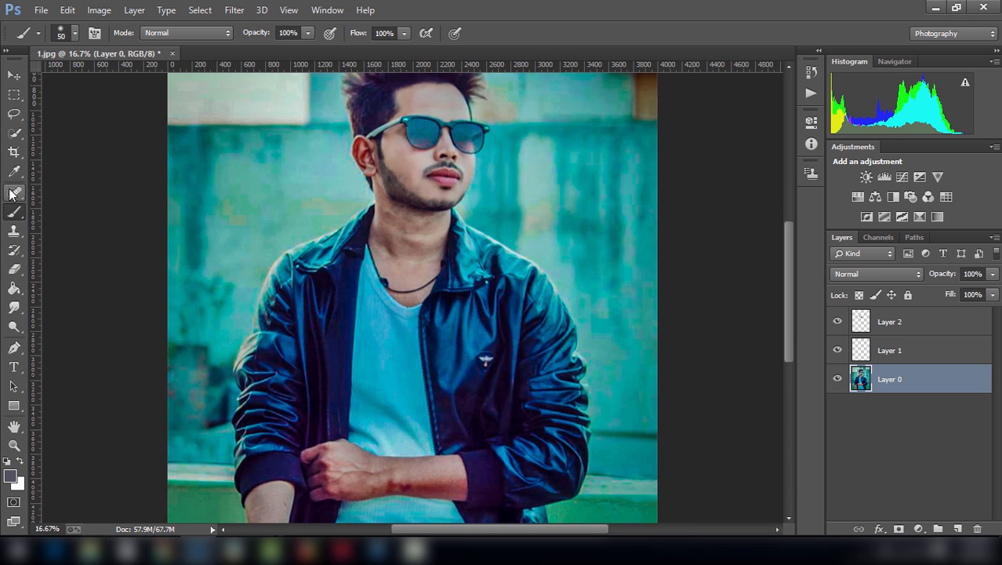
left_click(14, 192)
key("bracketright")
key("bracketright")
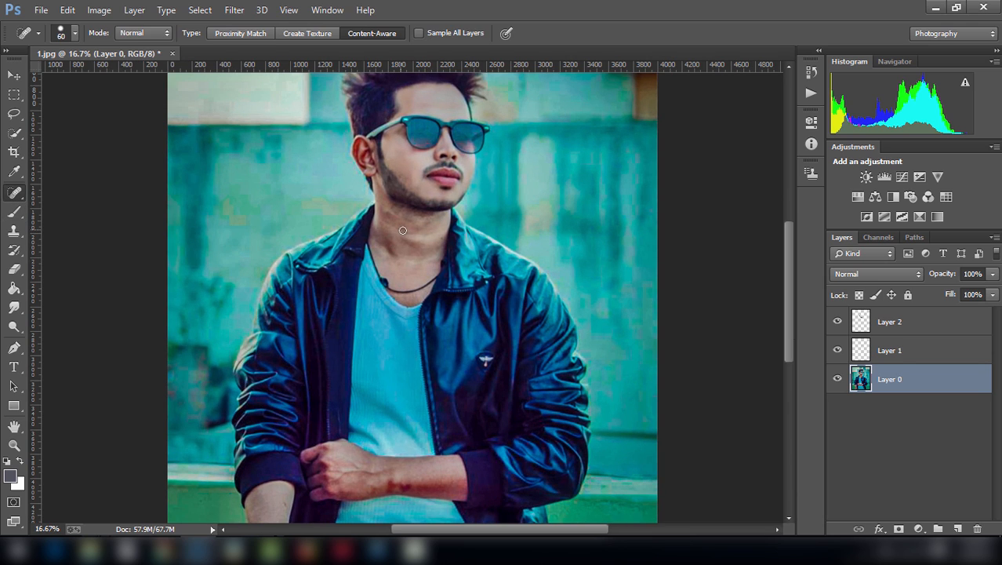
Step: Add a new layer directly above the photo and sample the neck's skin tone #b7a699 as the foreground color
left_click(958, 529)
left_click(11, 476)
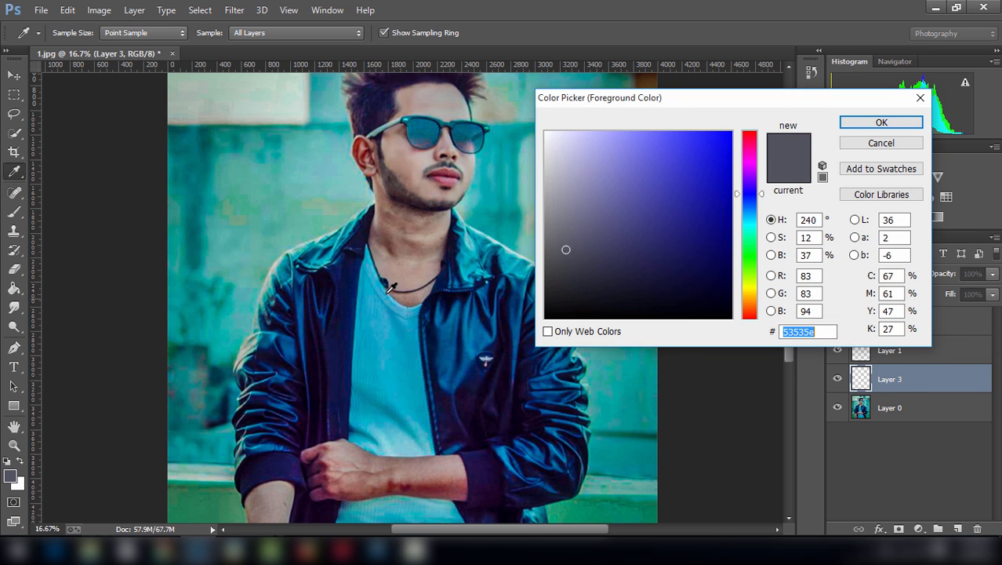
left_click(433, 233)
left_click(879, 123)
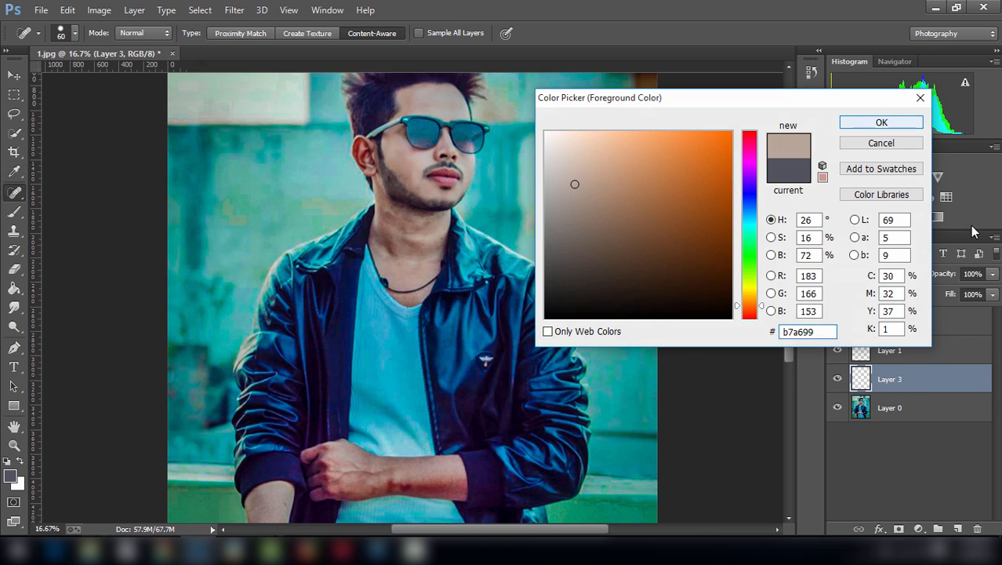
Step: Set the new layer's opacity to 50% and paint the skin tone over the neck with a 175 px brush
left_click(993, 274)
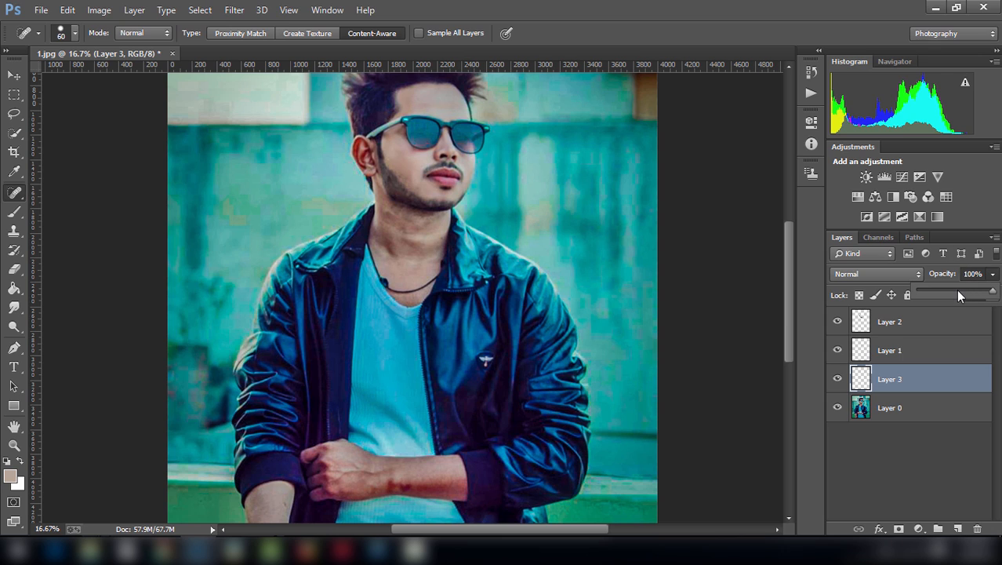
left_click(13, 212)
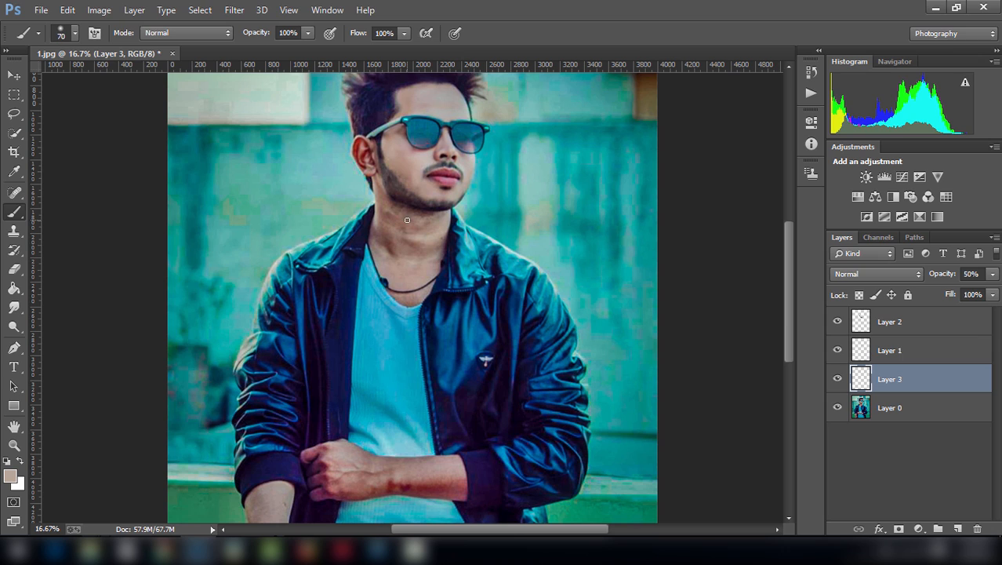
key("bracketright")
key("bracketright")
key("bracketright")
key("bracketright")
key("bracketright")
key("bracketright")
mouse_move(420, 222)
left_mouse_down()
mouse_move(380, 248)
mouse_move(434, 250)
mouse_move(377, 242)
mouse_move(426, 256)
mouse_move(431, 247)
mouse_move(398, 214)
mouse_move(431, 219)
mouse_move(397, 214)
mouse_move(389, 219)
mouse_move(409, 259)
mouse_move(385, 247)
mouse_move(380, 241)
mouse_move(432, 239)
left_mouse_up()
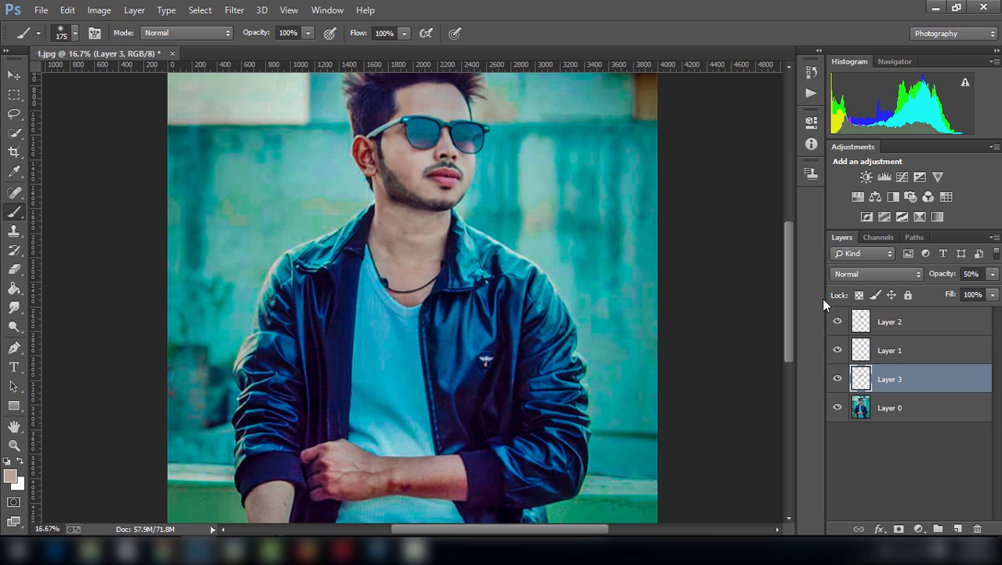
Step: Lower the opacity of the painted skin tone layer to 39%
left_click(993, 274)
left_click_drag(940, 288, 942, 289)
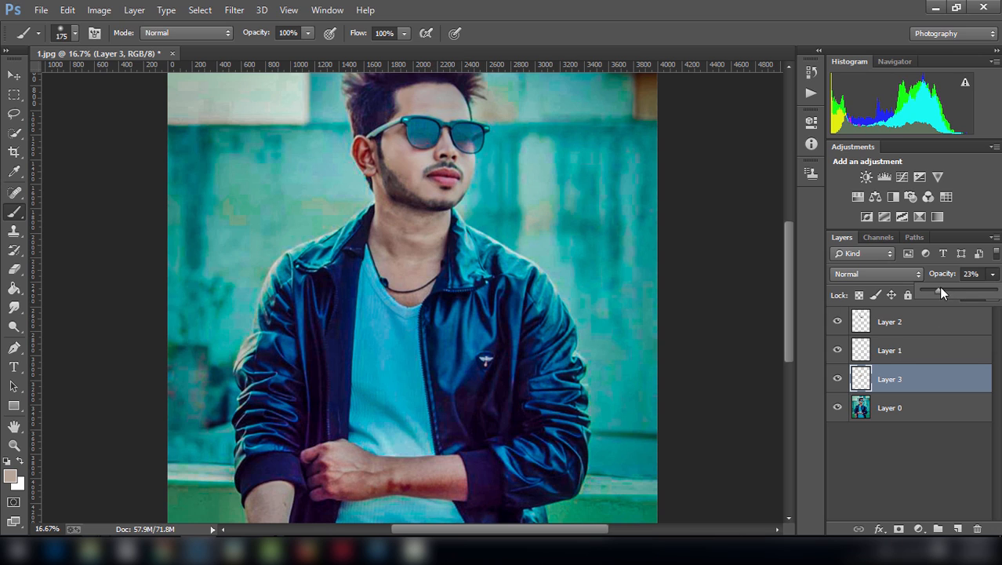
left_click(377, 198)
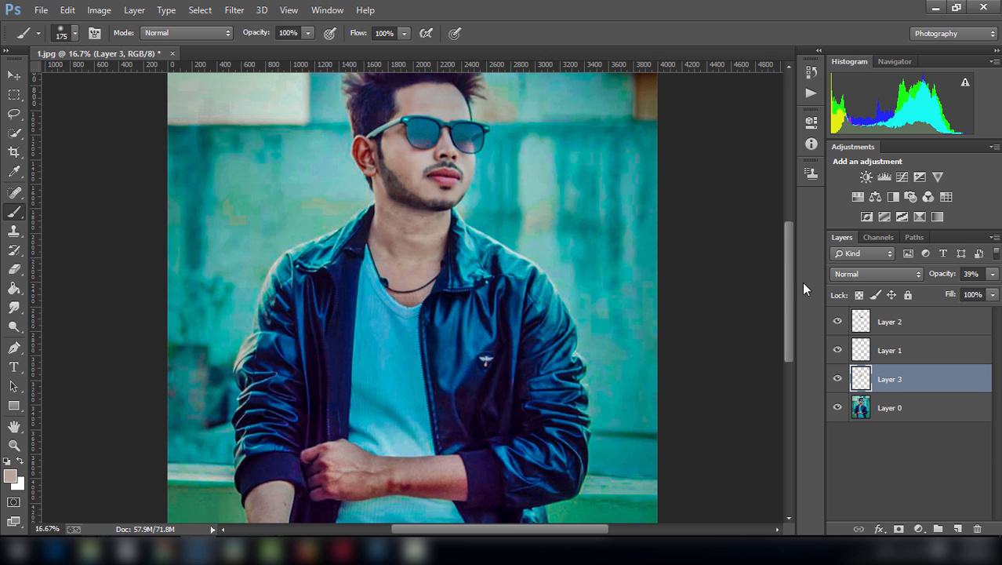
Step: Sample the forearm's skin color as the foreground color and paint it over both forearms with the 175 px brush
left_click_drag(790, 291, 787, 335)
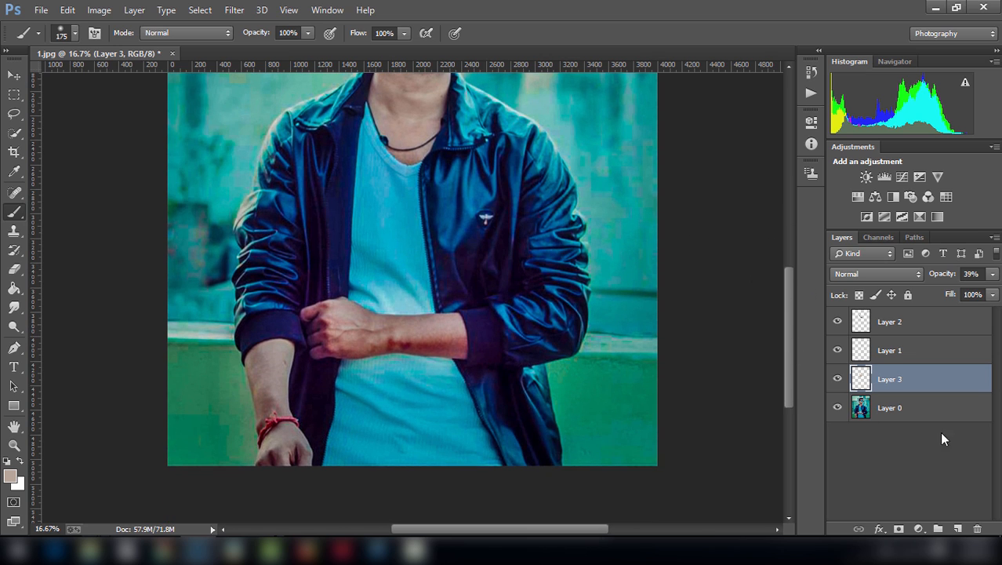
left_click(10, 475)
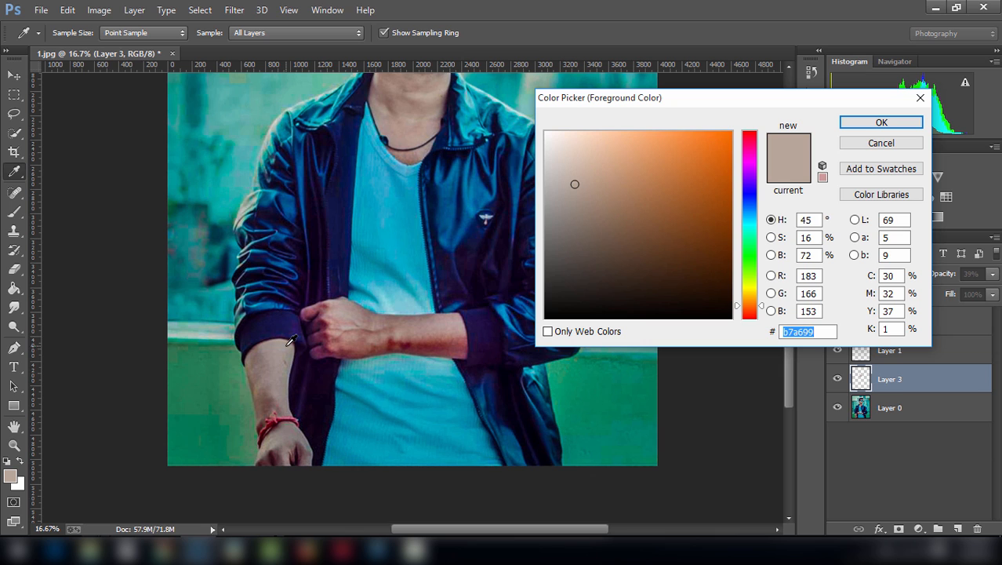
left_click(839, 125)
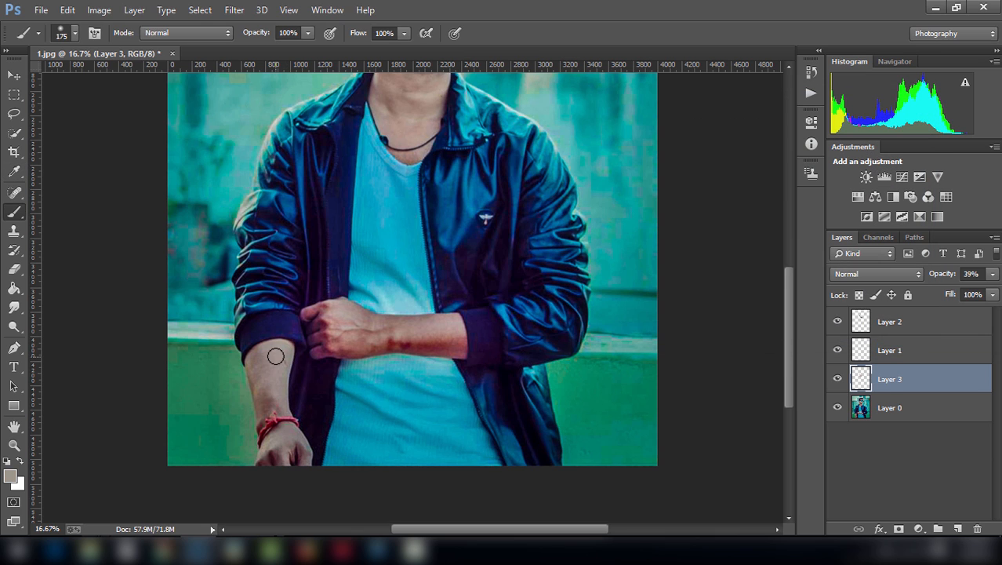
mouse_move(270, 355)
left_mouse_down()
mouse_move(255, 366)
mouse_move(260, 415)
mouse_move(279, 373)
left_mouse_up()
mouse_move(436, 337)
left_mouse_down()
mouse_move(389, 342)
mouse_move(440, 341)
mouse_move(443, 329)
mouse_move(346, 311)
mouse_move(387, 340)
mouse_move(457, 348)
mouse_move(452, 332)
mouse_move(416, 322)
mouse_move(355, 343)
mouse_move(371, 342)
mouse_move(319, 346)
mouse_move(335, 327)
mouse_move(313, 318)
mouse_move(336, 305)
mouse_move(394, 344)
left_mouse_up()
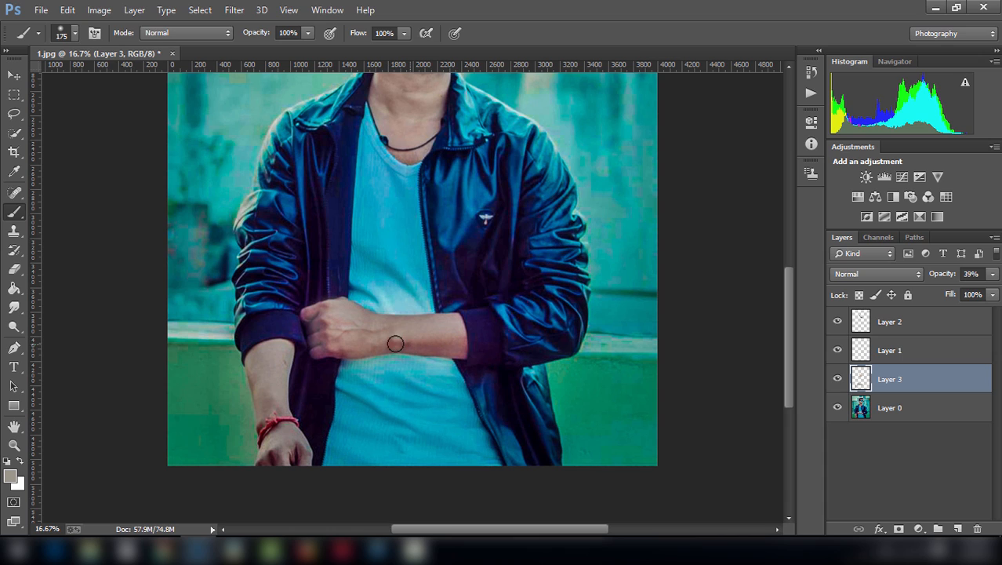
Step: Heal the dark mark near the wrist of the folded arm on the photo layer with the 60 px Content-Aware Spot Healing Brush
left_click(15, 192)
left_click(885, 411)
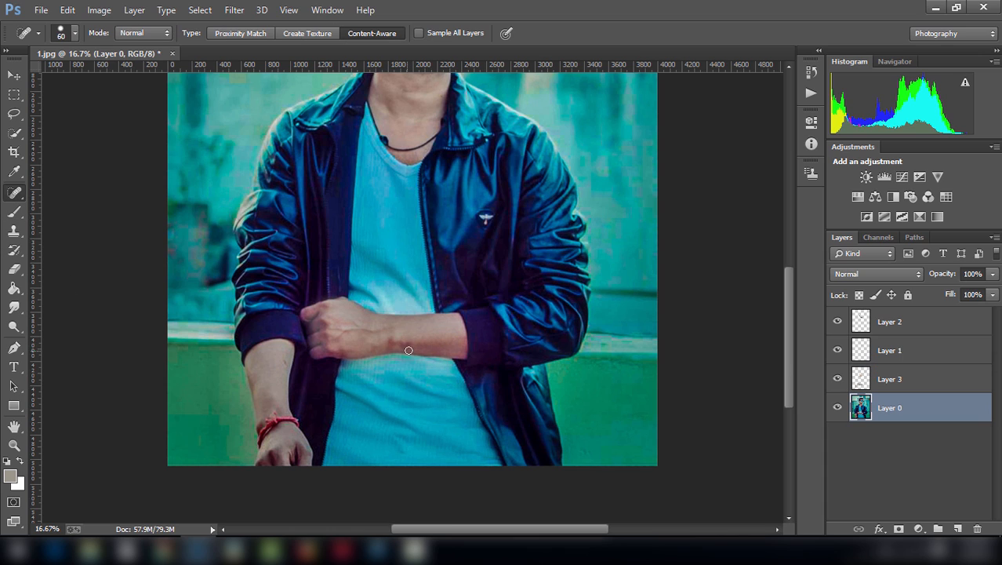
left_click_drag(409, 350, 402, 345)
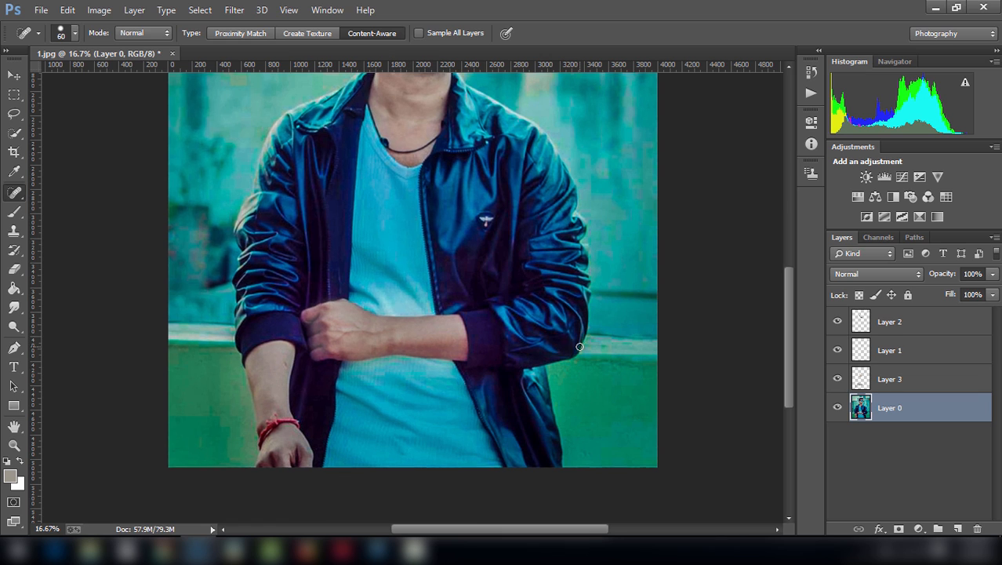
key("ctrl+minus")
key("ctrl+minus")
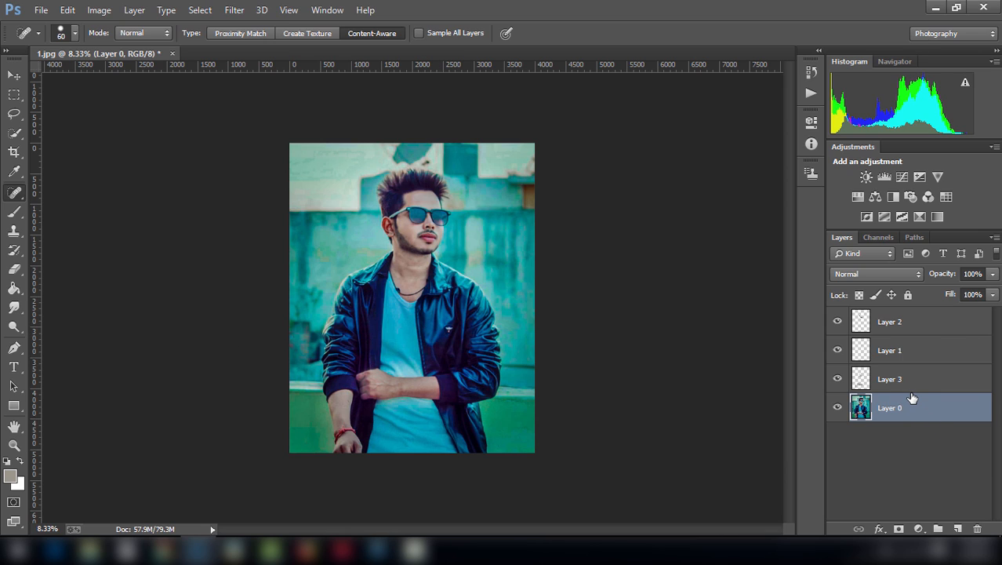
Step: Stamp all visible layers into a new merged layer and move it to the top of the layer stack
key("ctrl+shift+alt+e")
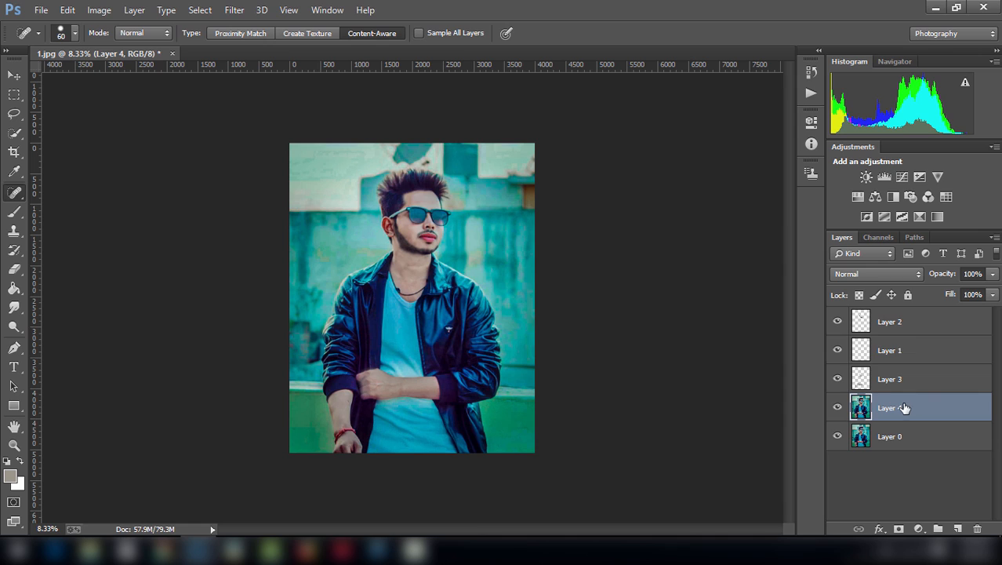
key("ctrl+shift+bracketright")
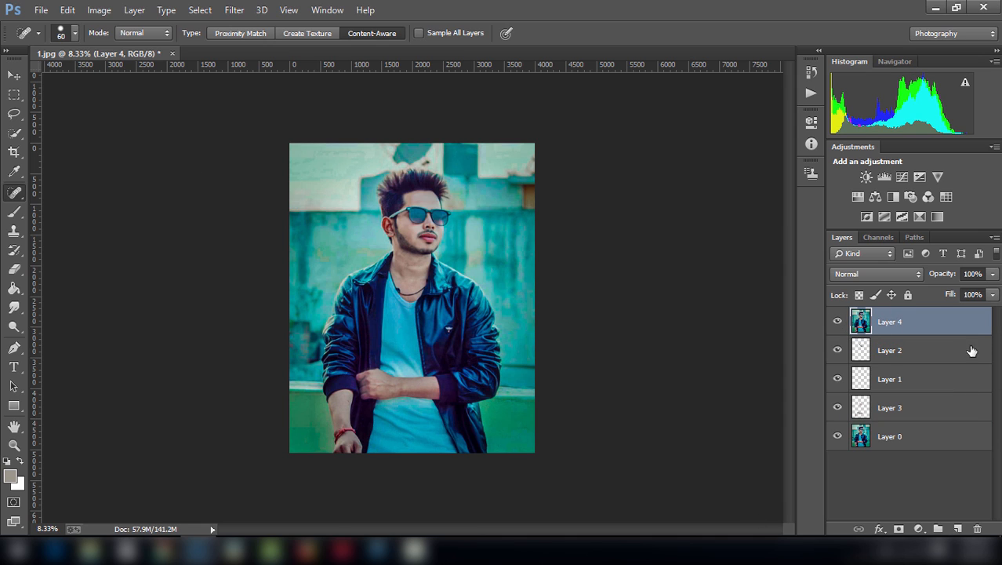
Step: Apply a Camera Raw filter to the merged layer with Shadows -19, Whites -16, Clarity +24 and Tint -8
left_click(233, 9)
left_click(282, 96)
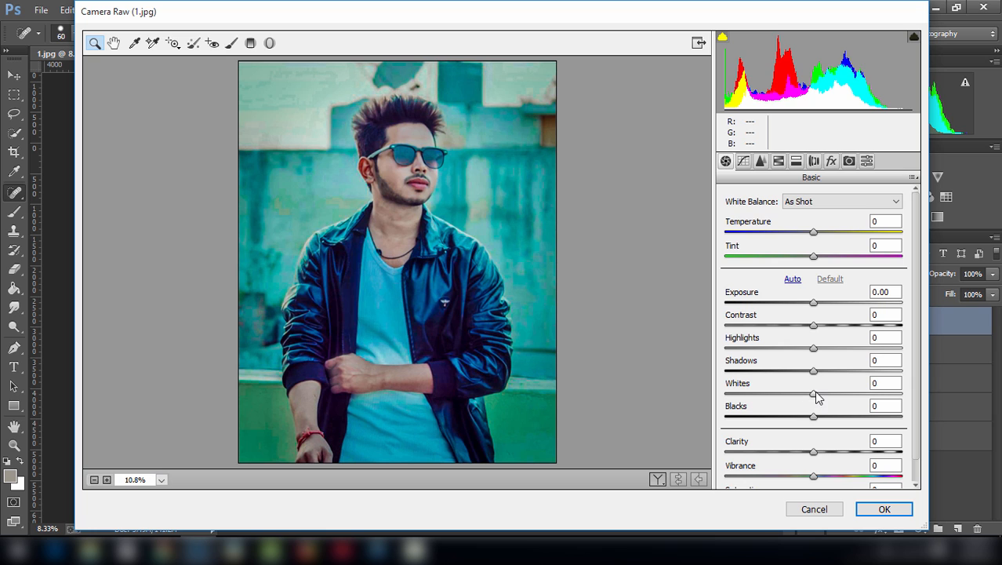
left_click_drag(816, 397, 801, 371)
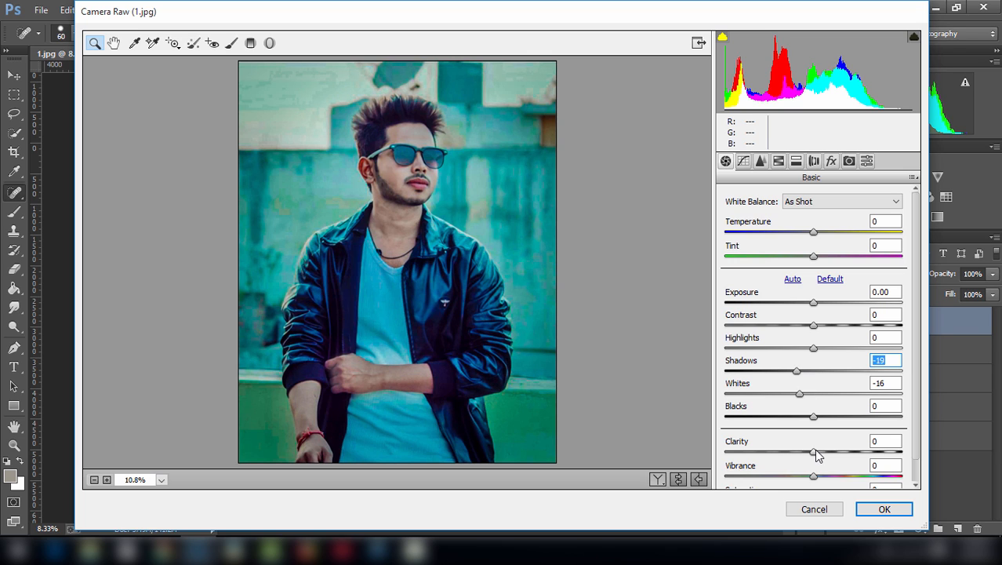
left_click_drag(814, 453, 839, 452)
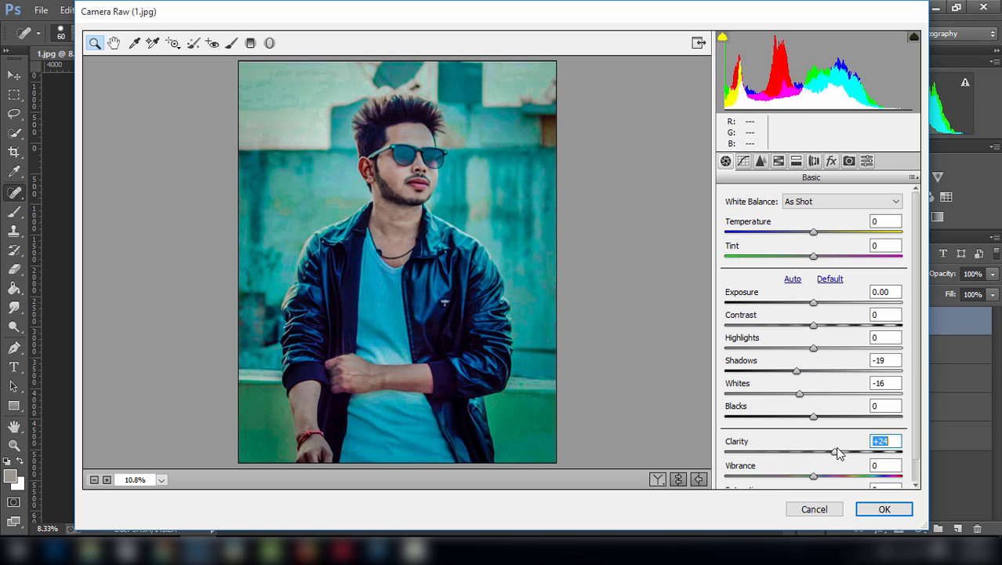
left_click(816, 255)
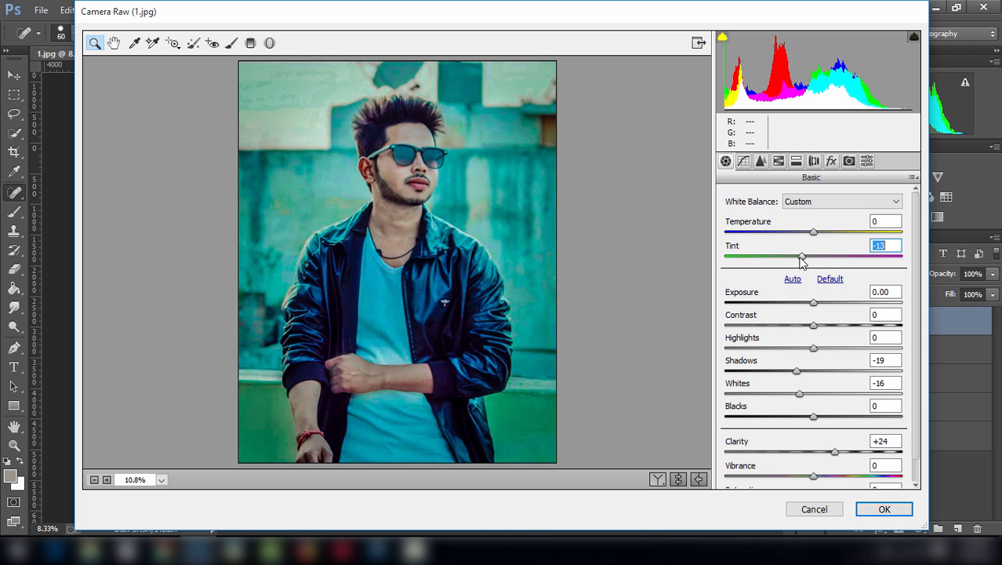
left_click_drag(813, 258, 805, 258)
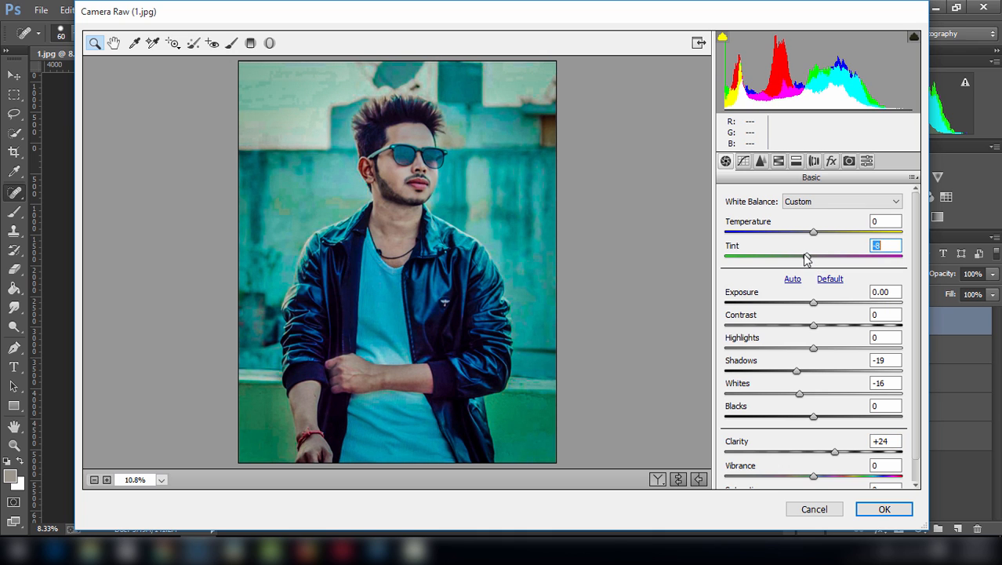
left_click(885, 509)
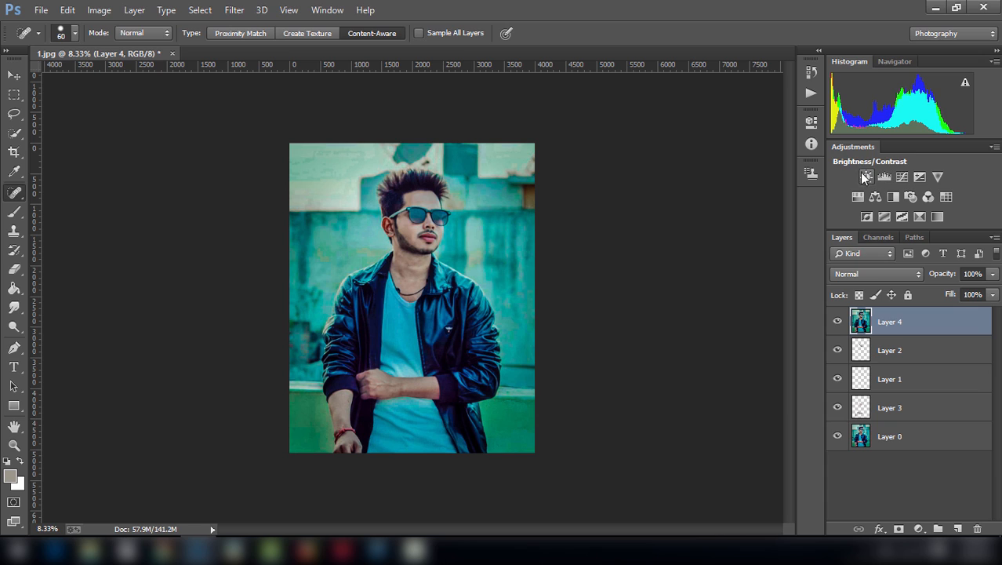
Step: Add a Color Balance adjustment layer with Midtones at Cyan/Red +11, Magenta/Green +11 and Yellow/Blue -18, and compare the photo with and without it
left_click(876, 197)
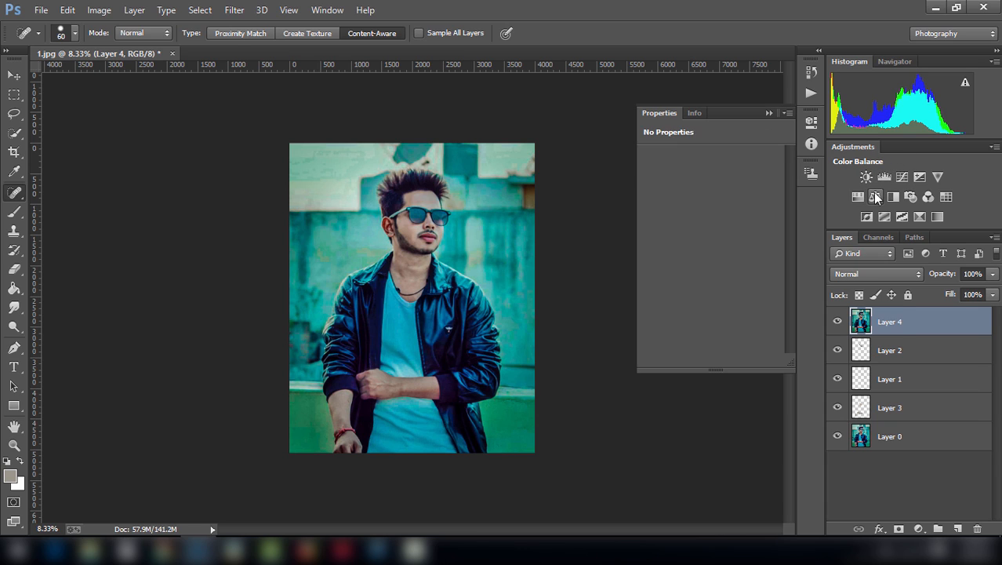
left_click(701, 157)
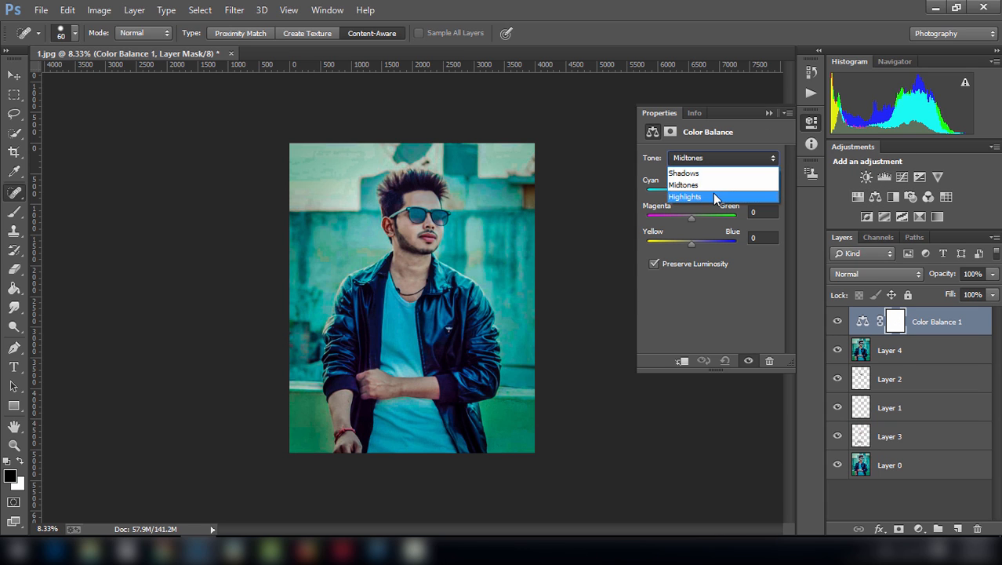
left_click(713, 196)
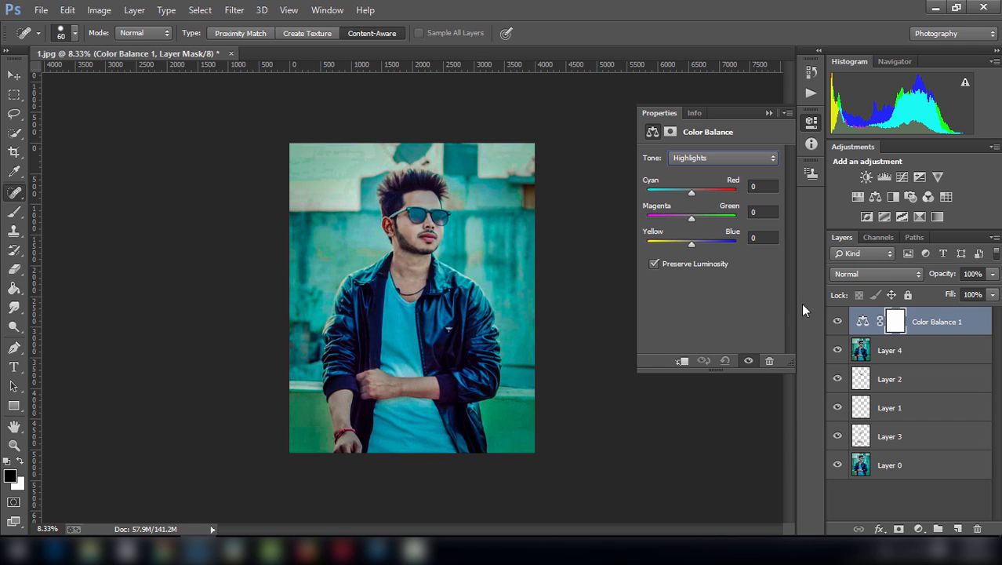
left_click_drag(691, 244, 691, 213)
left_click(724, 360)
left_click_drag(691, 214, 696, 213)
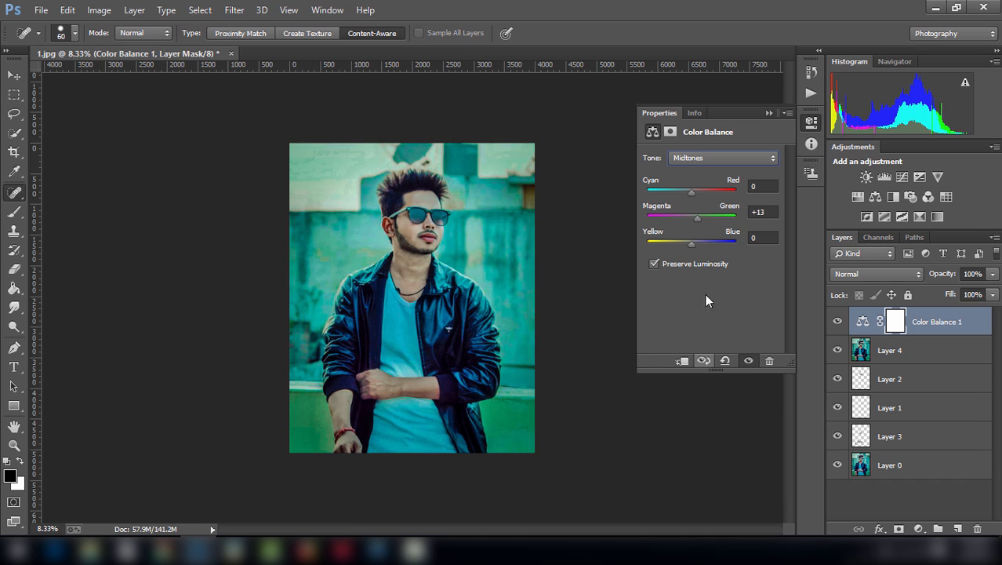
left_click_drag(689, 192, 683, 240)
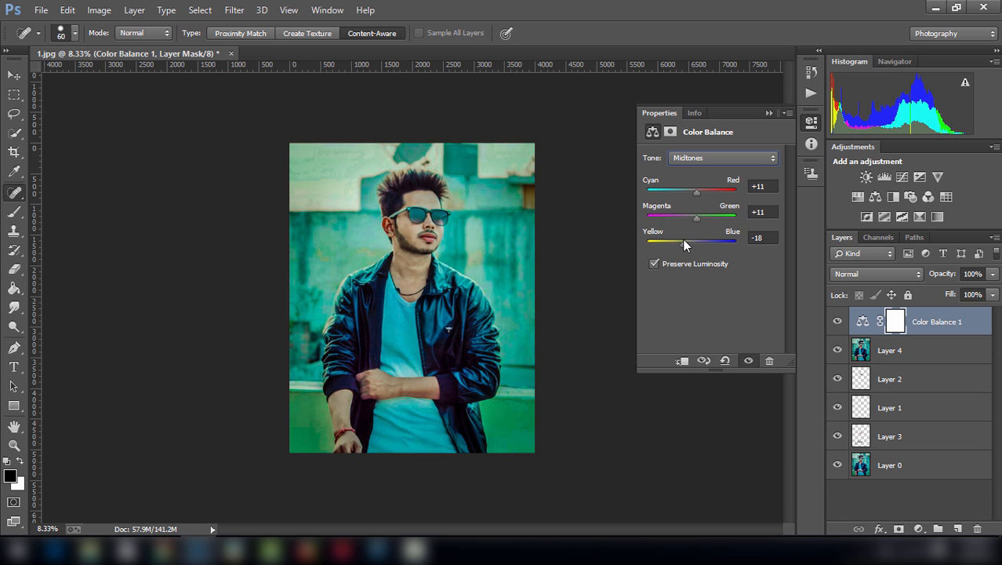
left_click(768, 114)
left_click(838, 322)
left_click(838, 322)
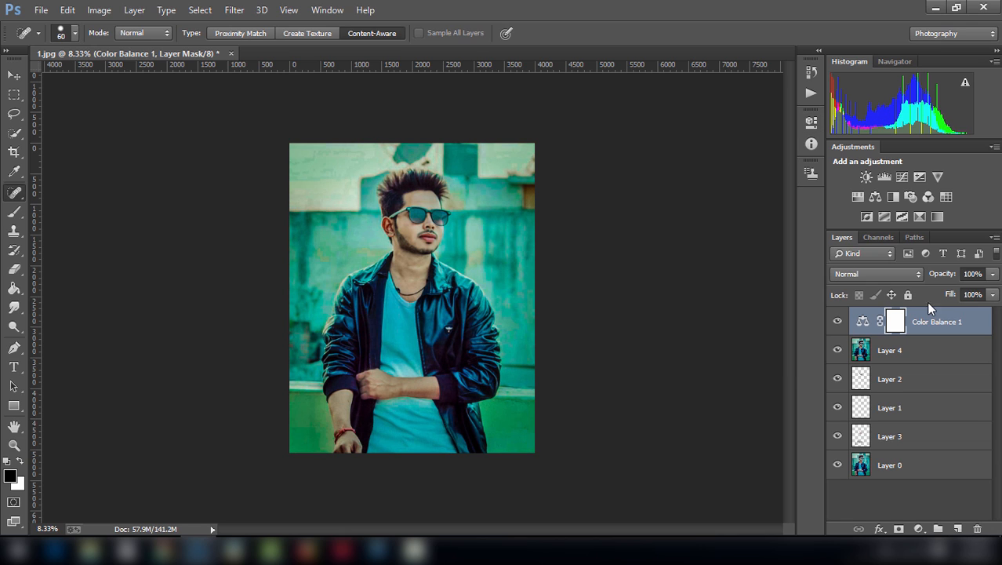
Step: Set the Color Balance layer to Soft Light at 29% opacity and merge it down into the stamped photo layer
left_click(893, 274)
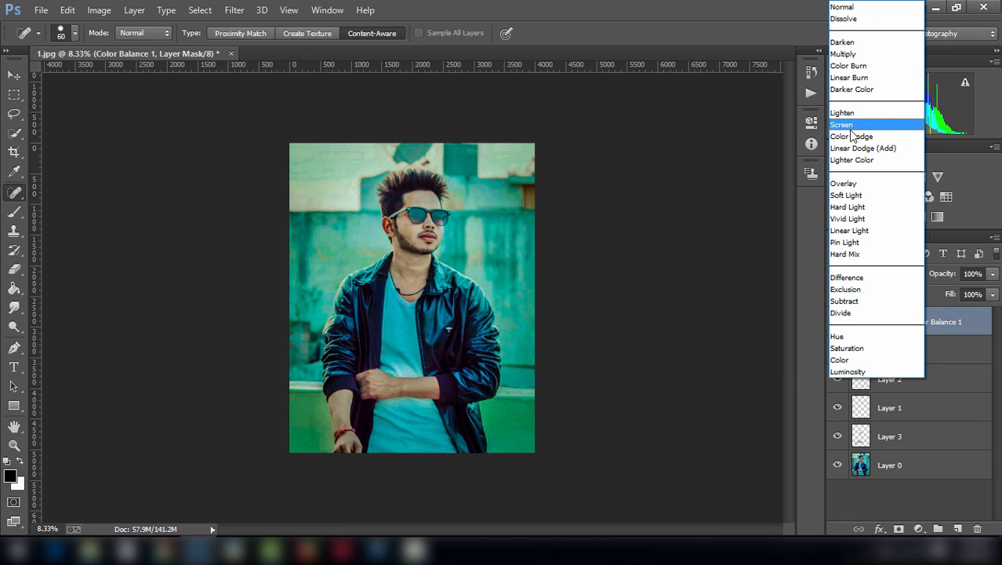
left_click(846, 196)
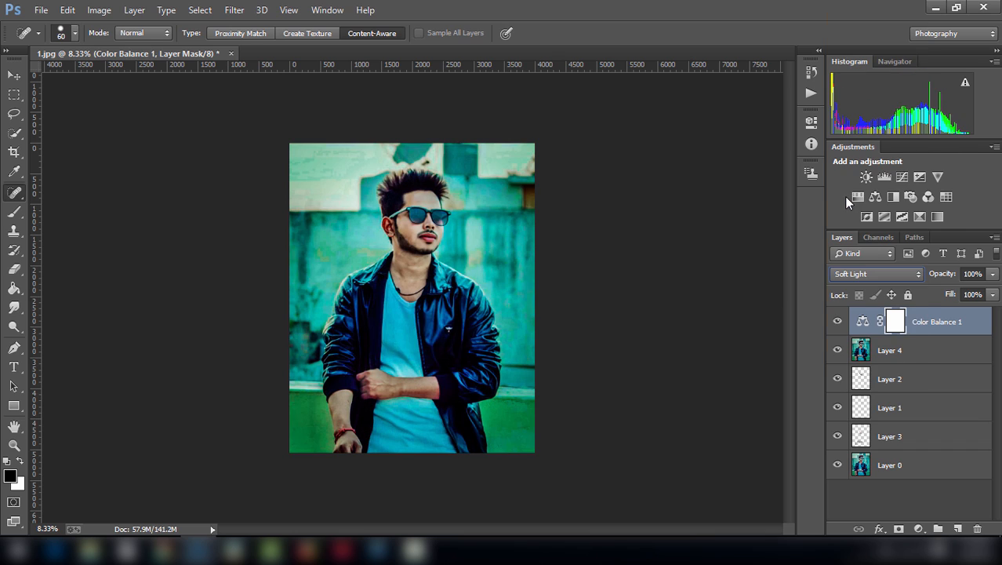
left_click(993, 274)
left_click_drag(992, 291, 964, 294)
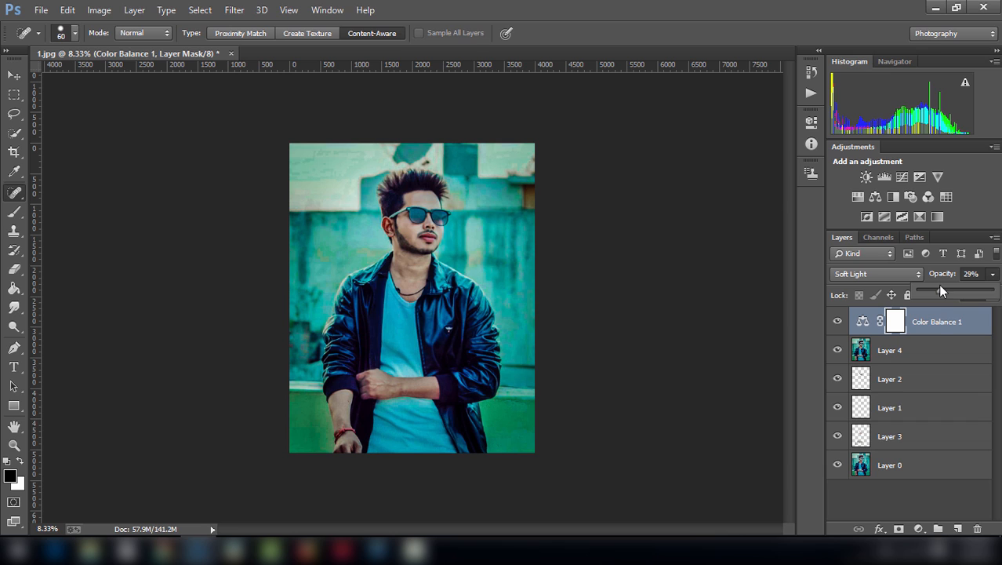
right_click(941, 324)
left_click(674, 420)
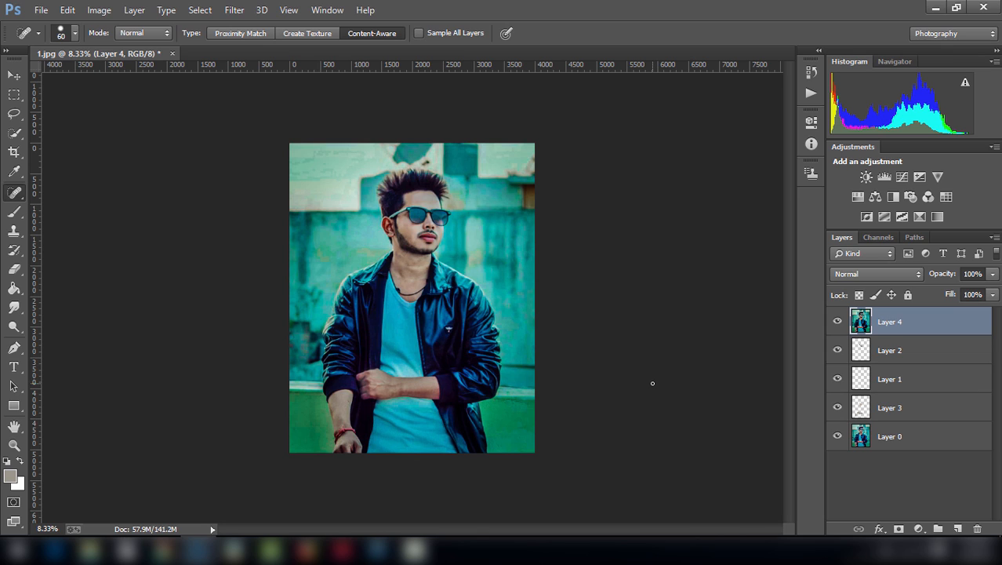
Step: Add a Selective Color adjustment layer and set its Reds to Yellow +23% and Black -18%
left_click(937, 217)
left_click(695, 179)
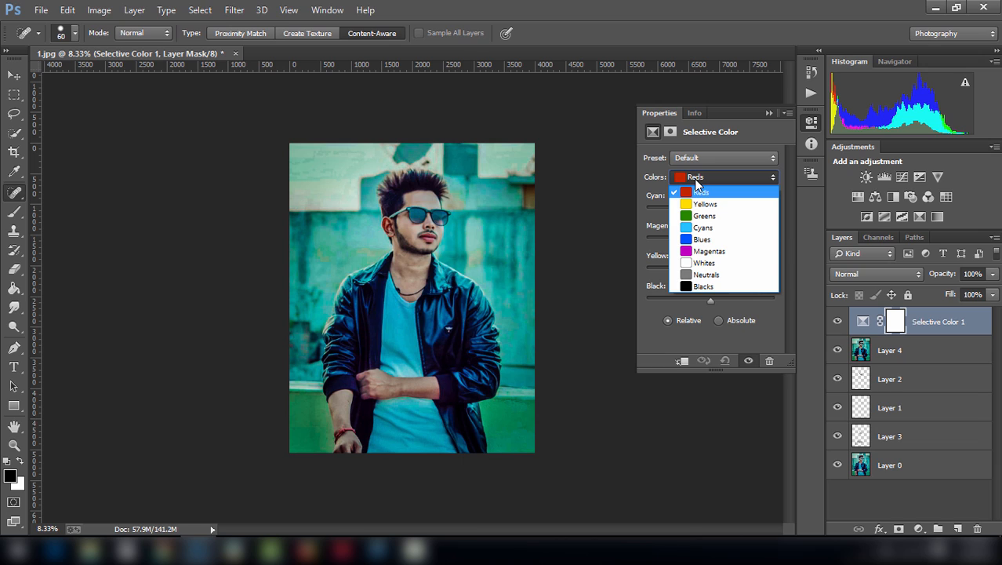
left_click(695, 182)
mouse_move(707, 297)
left_mouse_down()
mouse_move(695, 293)
mouse_move(711, 287)
mouse_move(686, 283)
mouse_move(715, 283)
mouse_move(698, 282)
left_mouse_up()
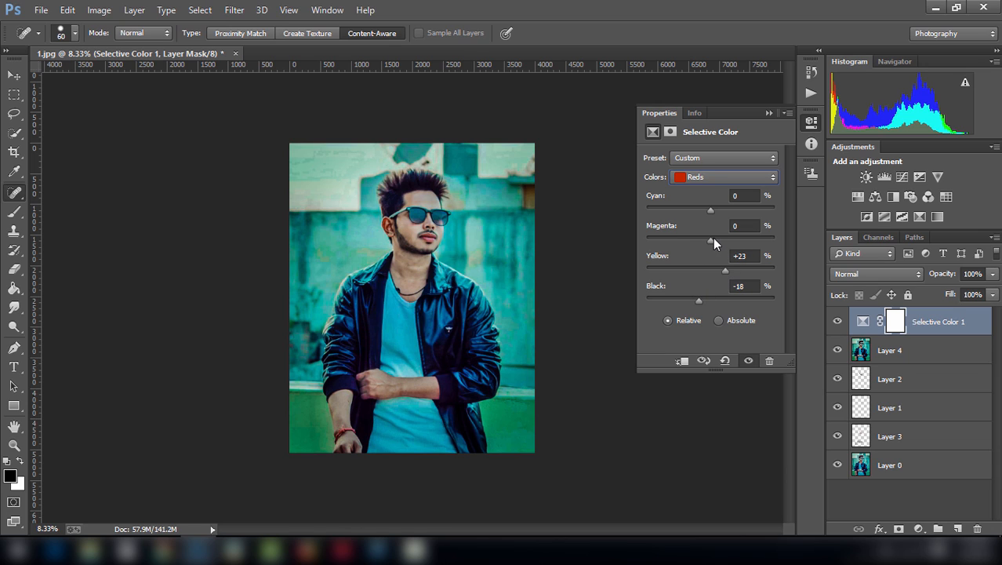
Step: Continue the Selective Color adjustment, setting its Cyans to Cyan +28%, Yellow -25% and Black -5%
left_click_drag(663, 267, 739, 267)
left_click_drag(695, 303, 691, 249)
left_click(714, 177)
left_click(712, 217)
left_click_drag(724, 299, 729, 207)
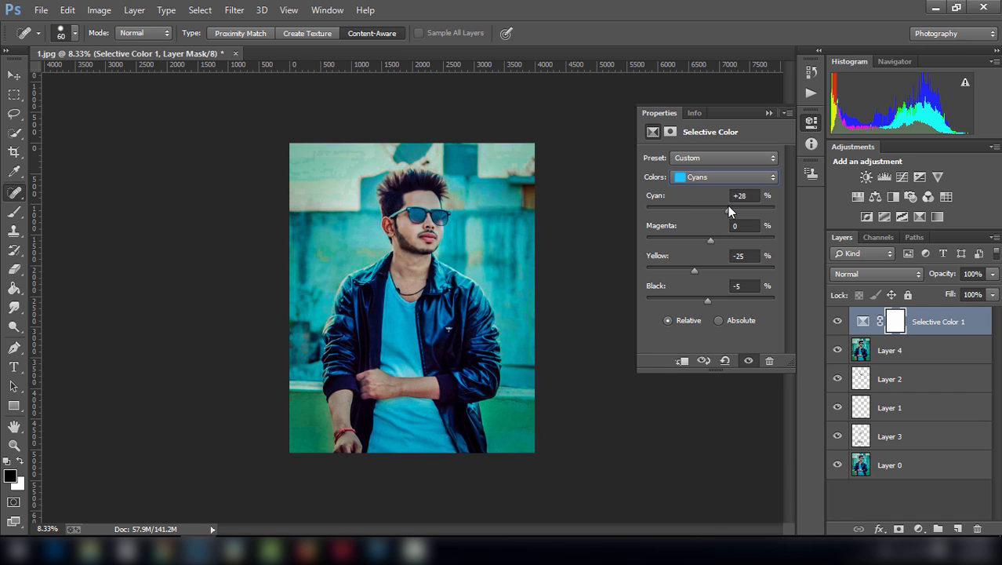
Step: Merge the Selective Color adjustment layer down into the stamped photo layer
left_click(768, 115)
right_click(942, 321)
left_click(682, 419)
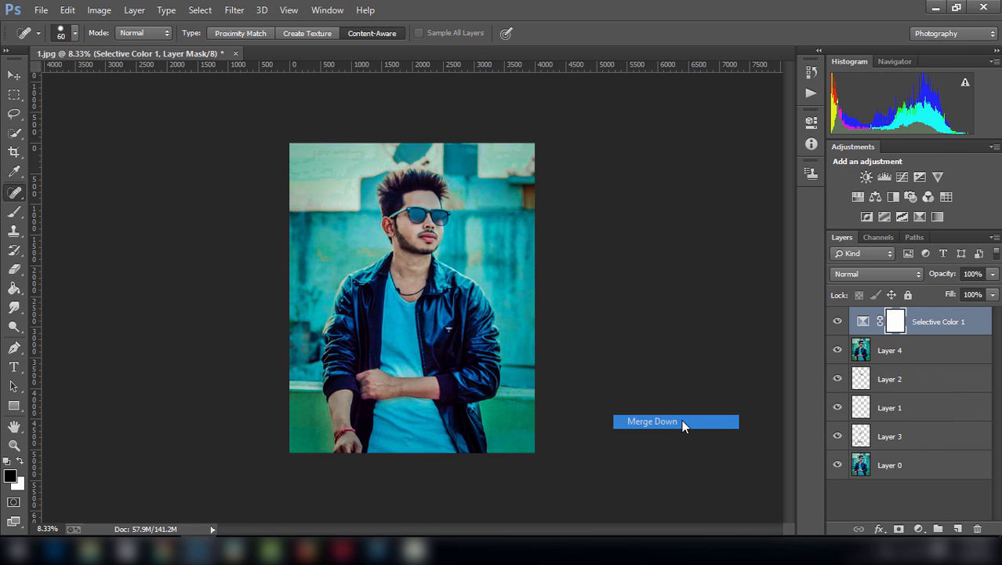